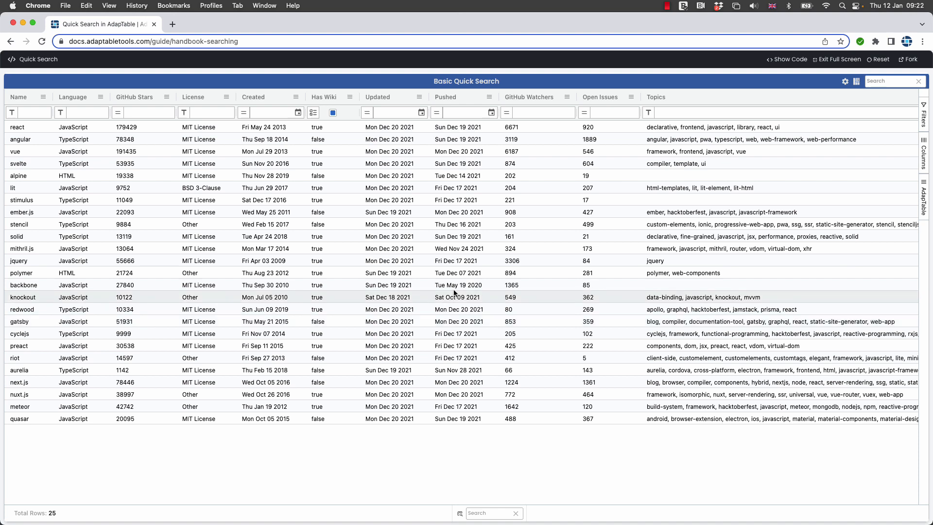
Start a new calculated column with the column ID popular and the name Popular
left_click(856, 81)
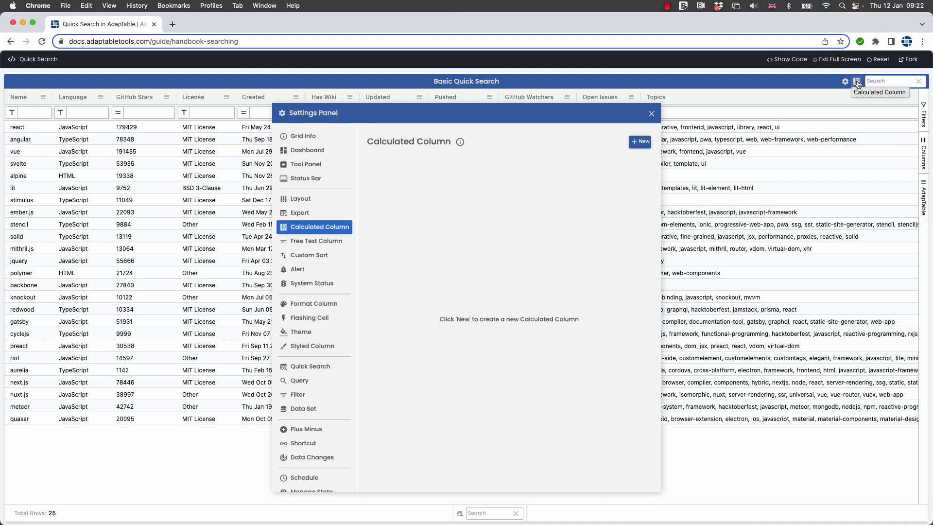
left_click(640, 141)
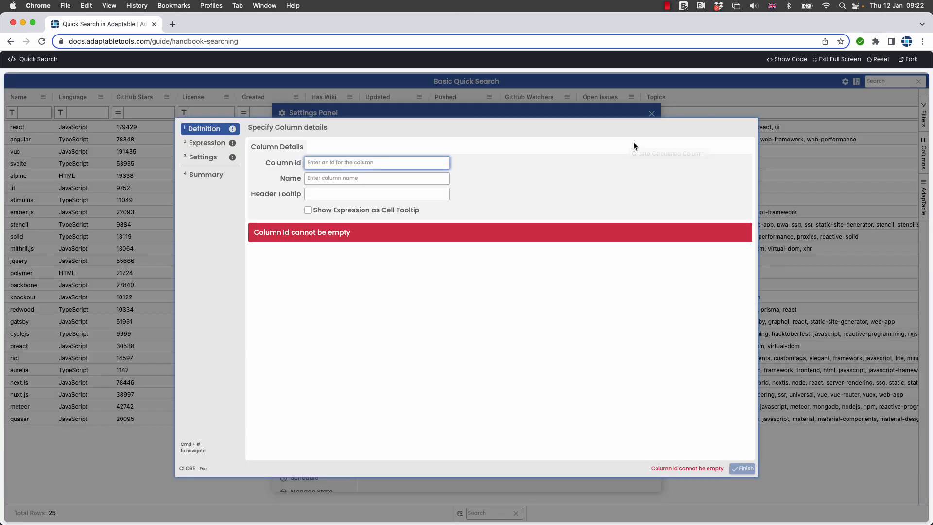
type("poup")
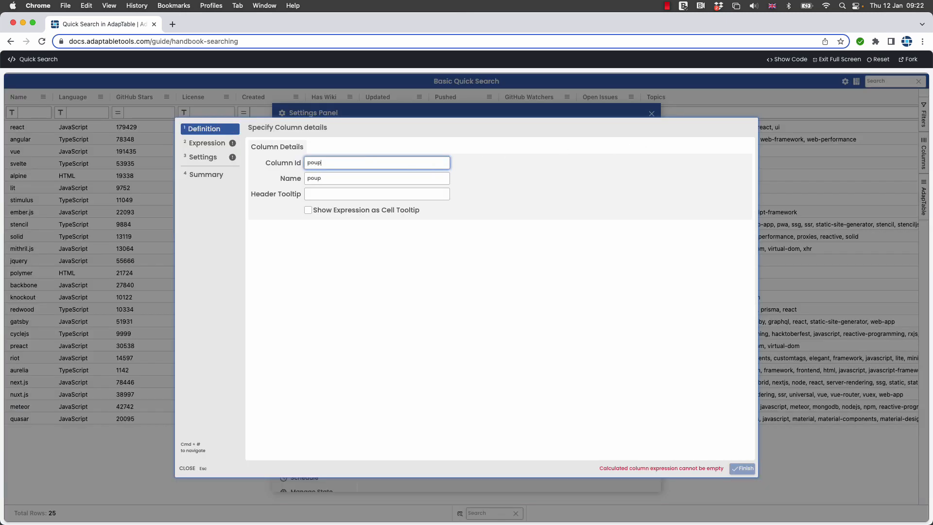
key("BackSpace")
type("pular")
key("Tab")
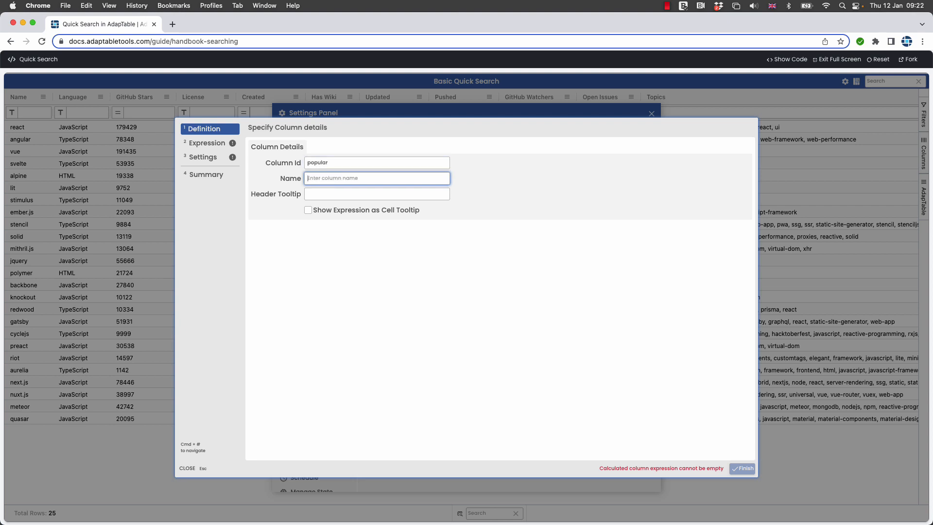
type("Popular")
Set the scalar expression to [stargazers_count] > 100000 ? 'Very Popular' : 'Popular' and finish the calculated column with the String data type
left_click(219, 143)
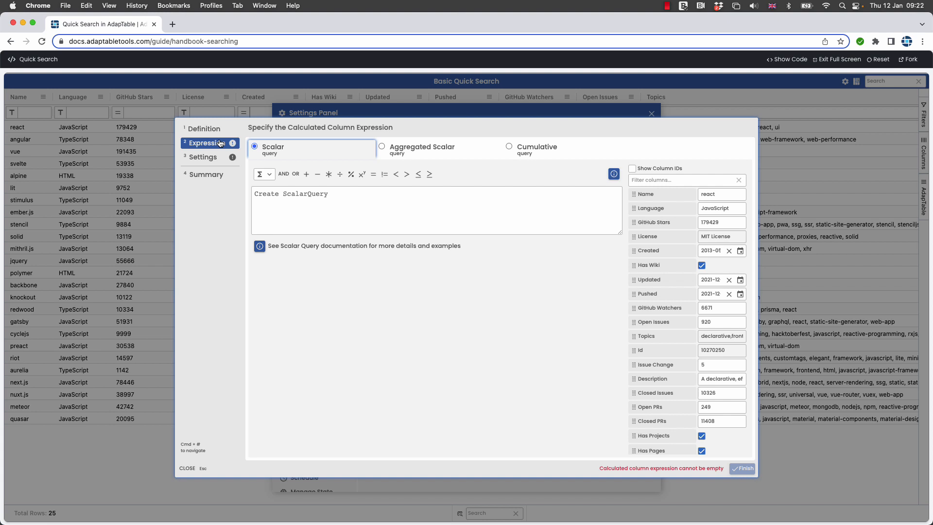
left_click(307, 190)
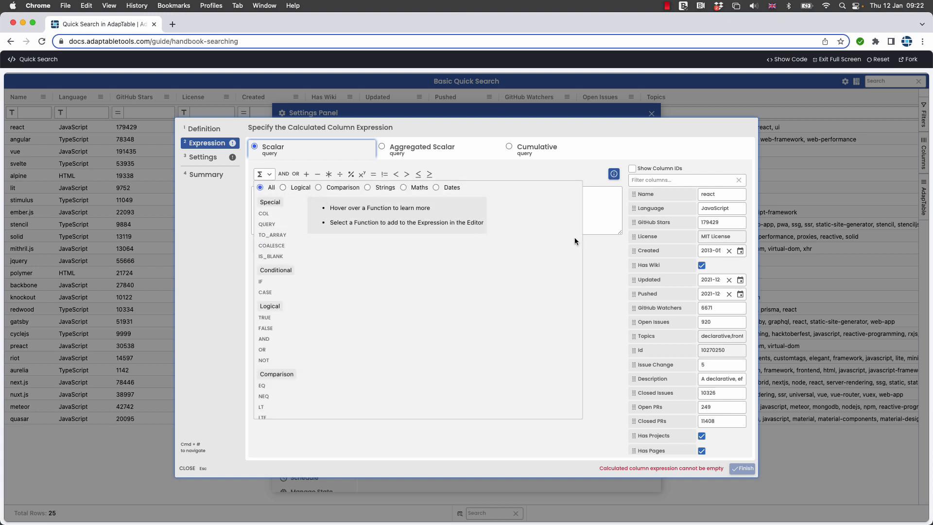
mouse_move(260, 282)
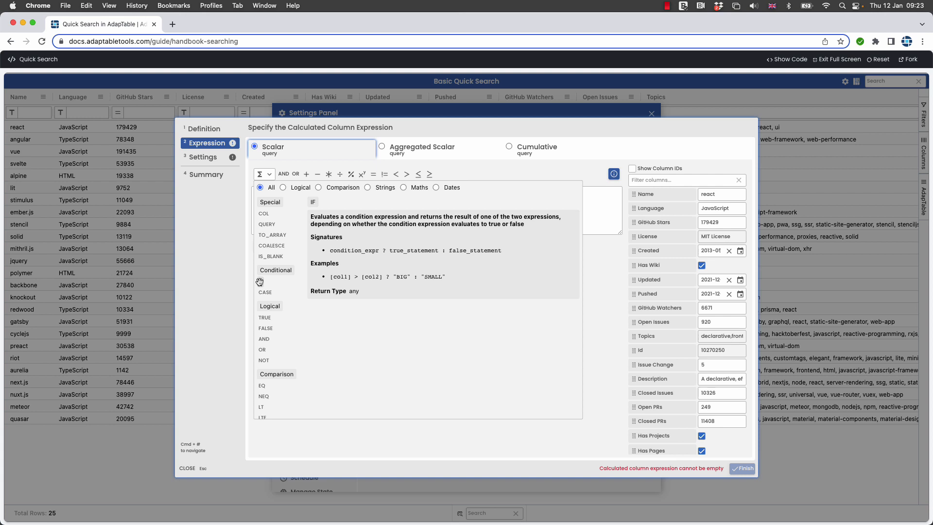
left_click(644, 222)
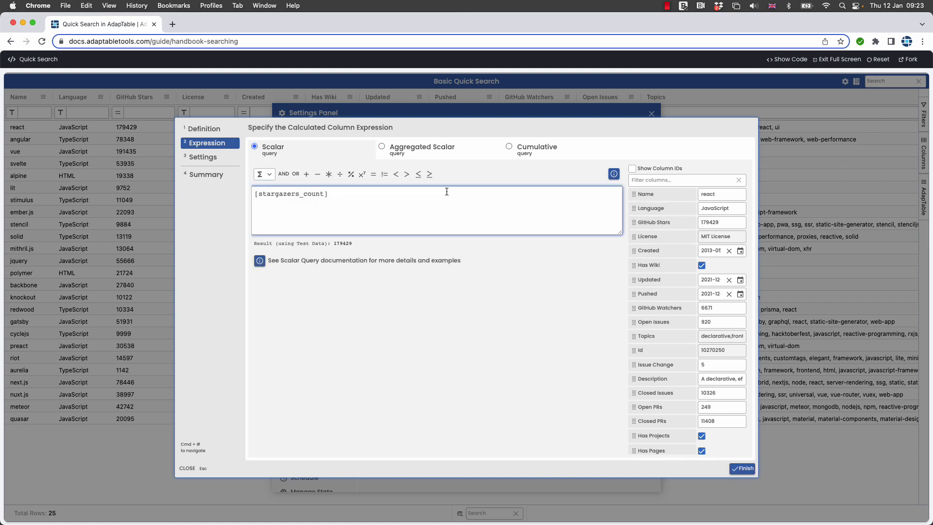
type("> 1")
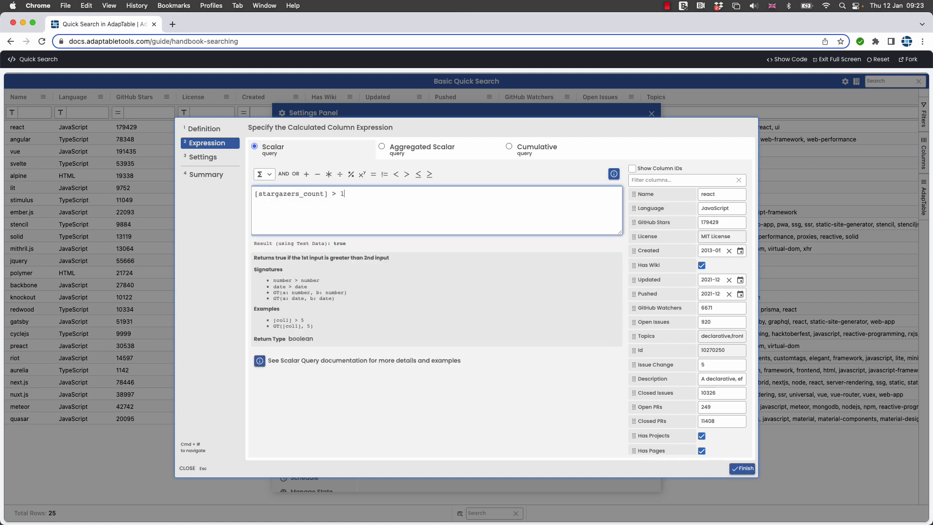
type("00000 ?")
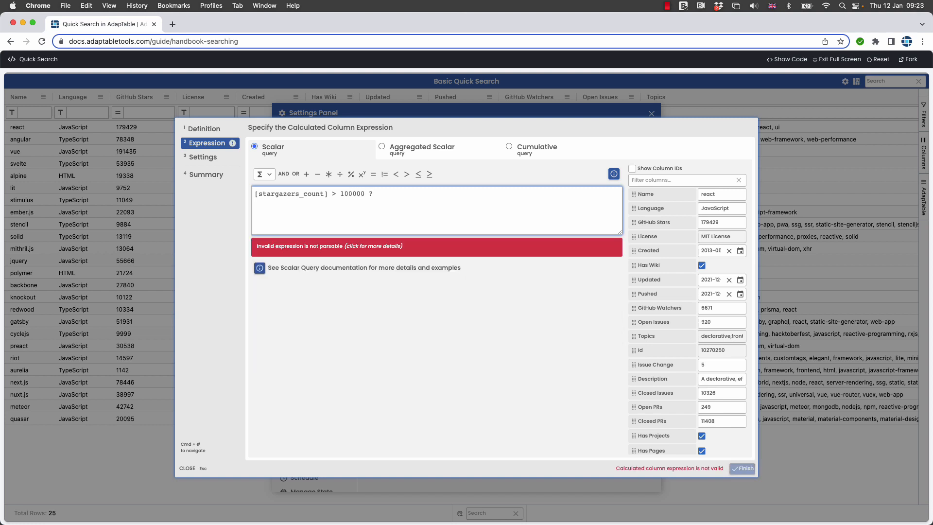
type(" 'V")
type("ery ")
type("Pou")
type("pular'")
type(" :")
type(" 'Popular'")
left_click(207, 162)
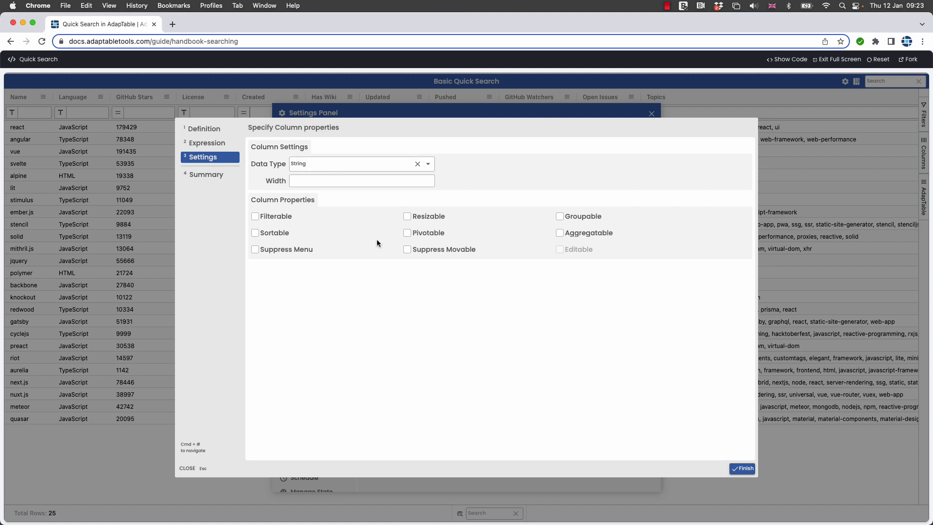
left_click(742, 468)
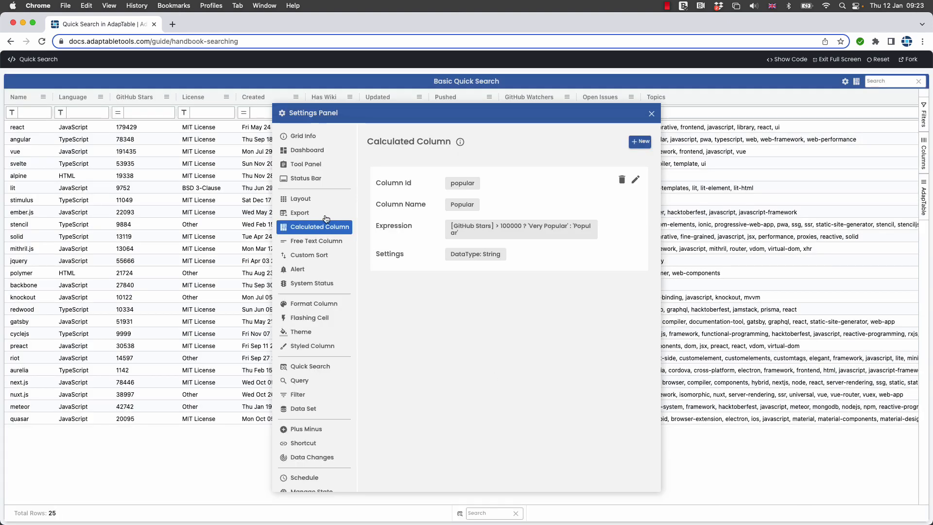
Add the Popular column to Demo Layout, placed directly after GitHub Stars, and save the layout
left_click(304, 199)
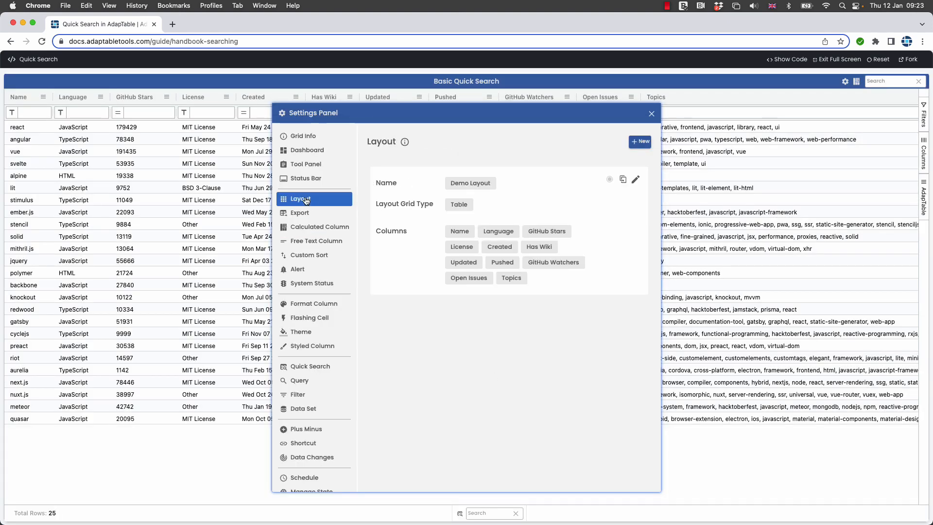
left_click(636, 179)
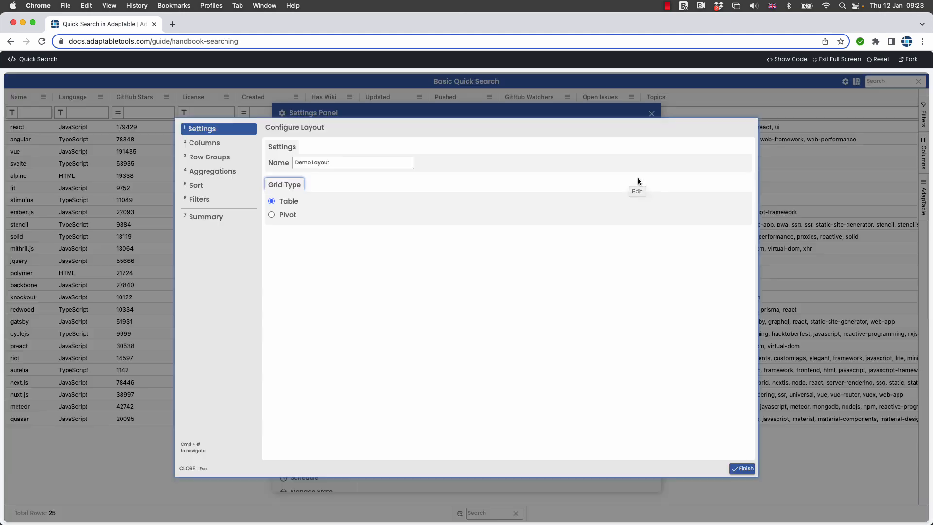
left_click(208, 142)
scroll(334, 252, "down", 5)
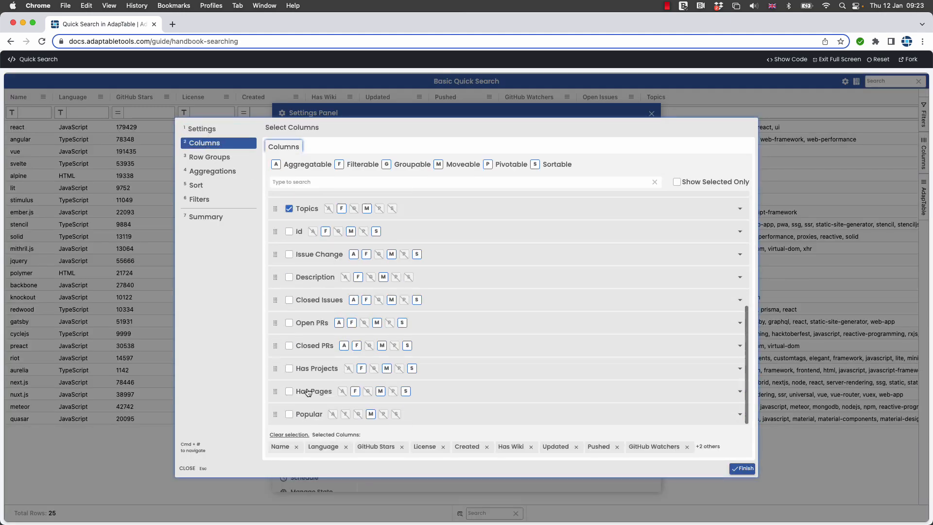
left_click(288, 415)
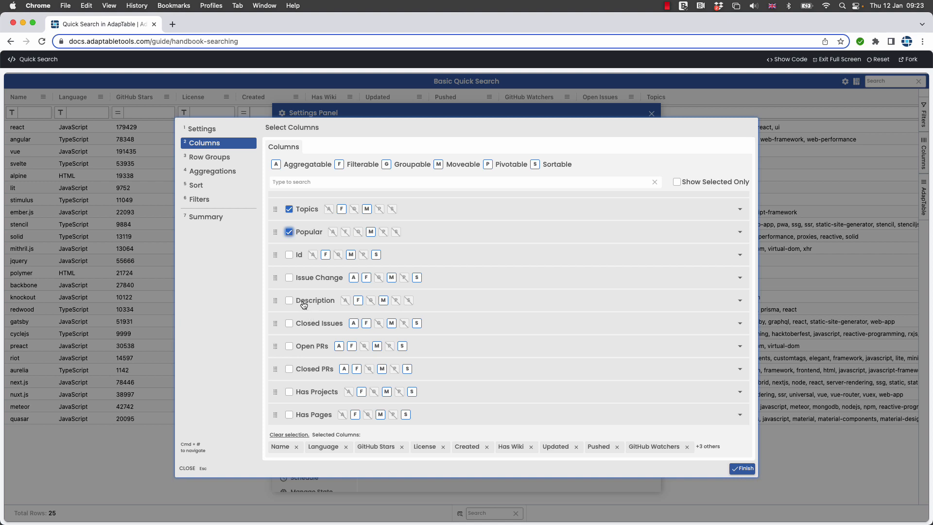
left_click_drag(275, 231, 277, 271)
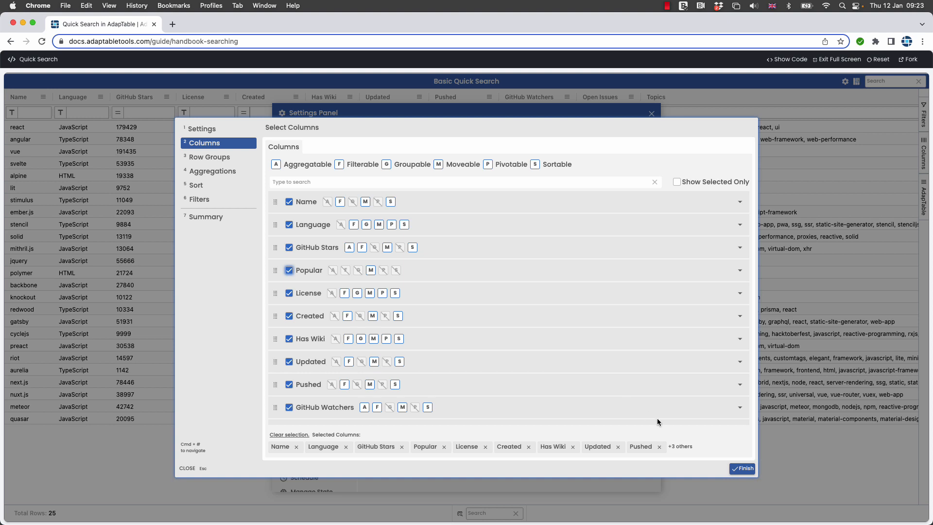
left_click(742, 468)
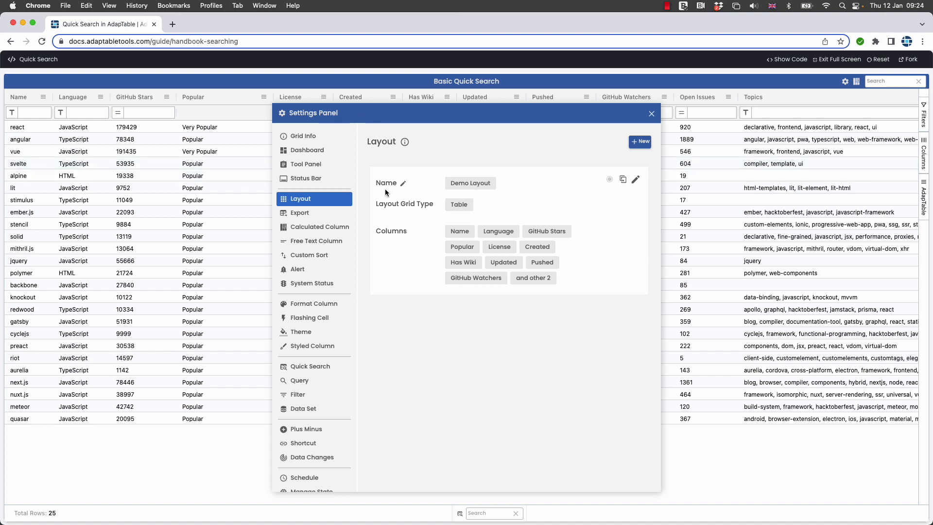
Extend the Popular column's expression with a second [stargazers_count] > 50000 condition before 'Popular' and a 'Not Popular' fallback
left_click(343, 226)
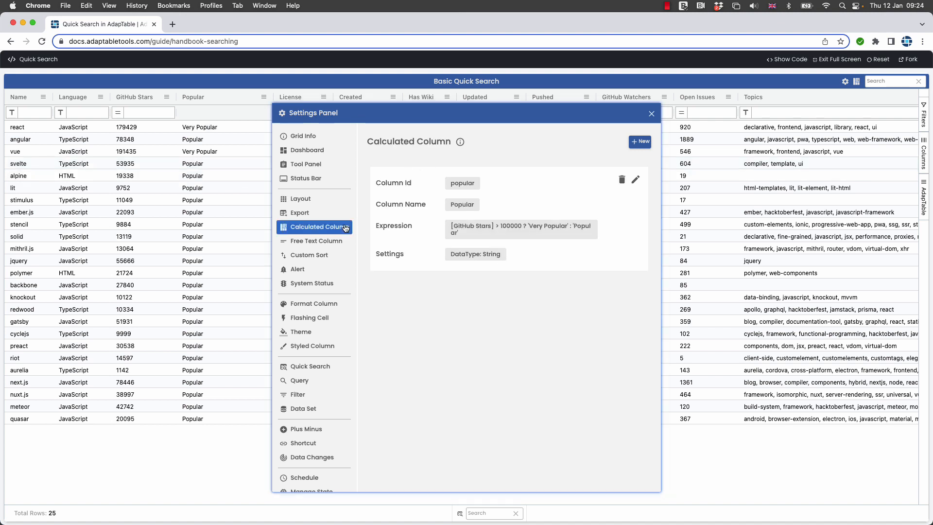
left_click(636, 180)
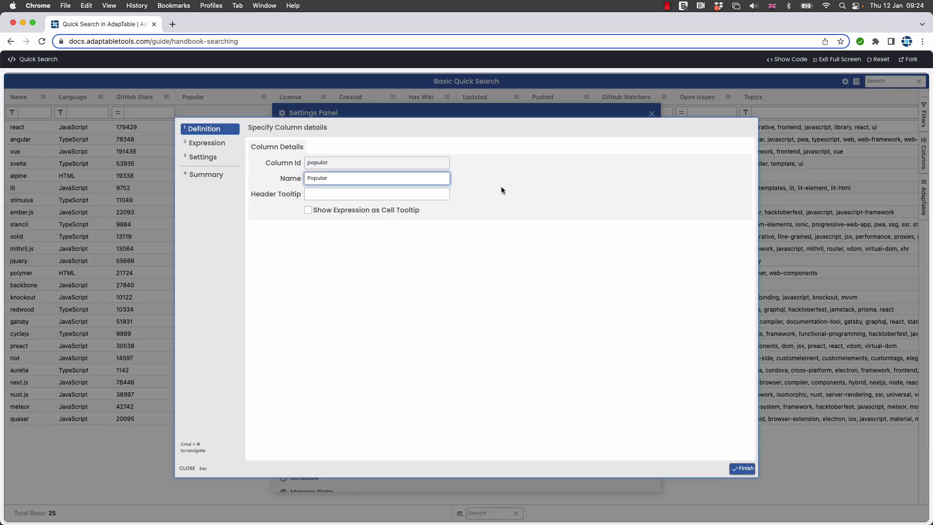
left_click(207, 143)
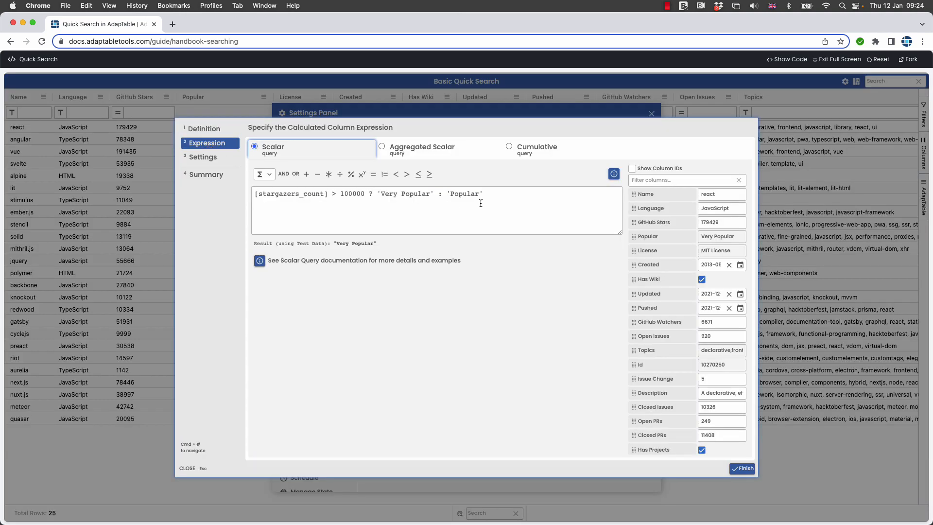
left_click(445, 193)
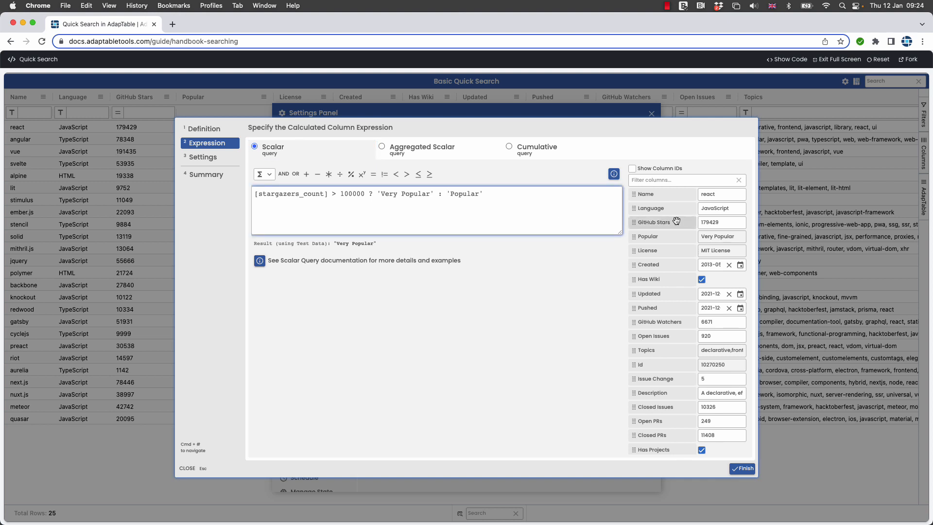
left_click(660, 223)
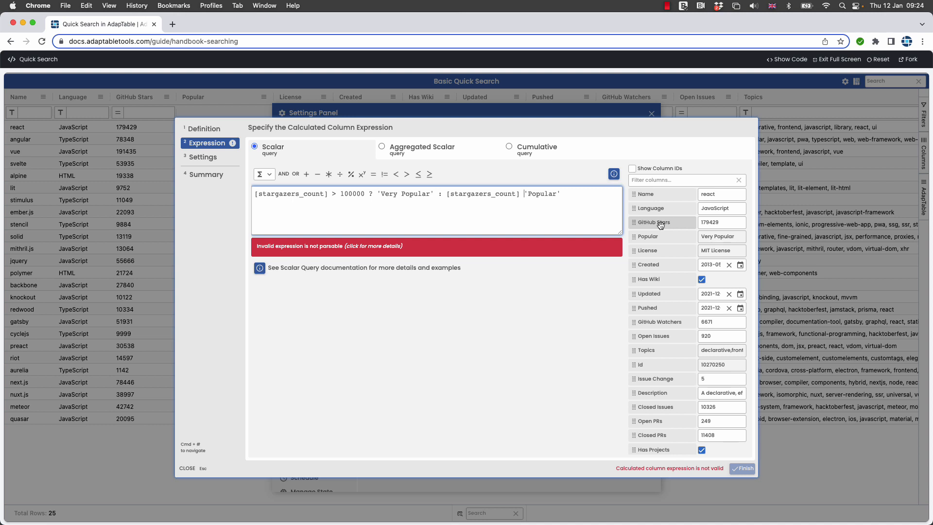
type("> 50000")
type(" :")
type("Not Popular'")
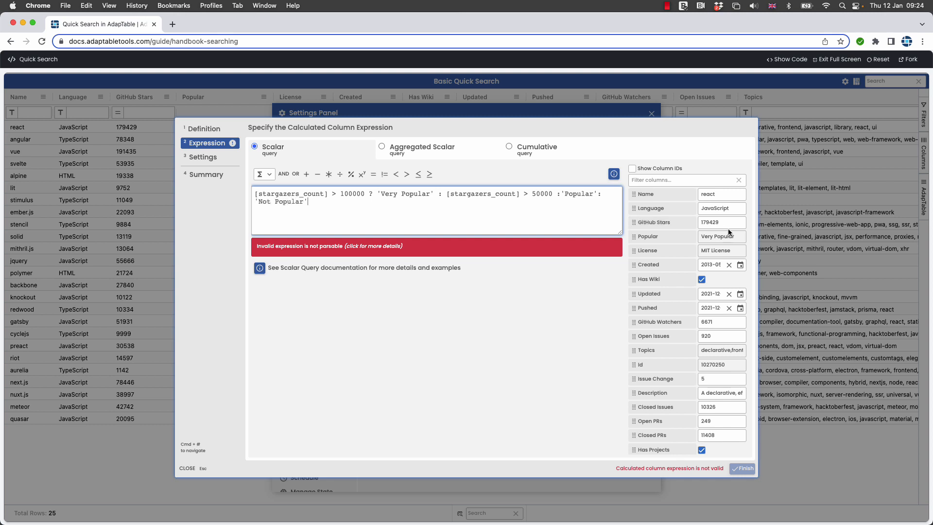
Replace the colon after 50000 with a question mark in the expression and save the calculated column
double_click(557, 194)
type("?")
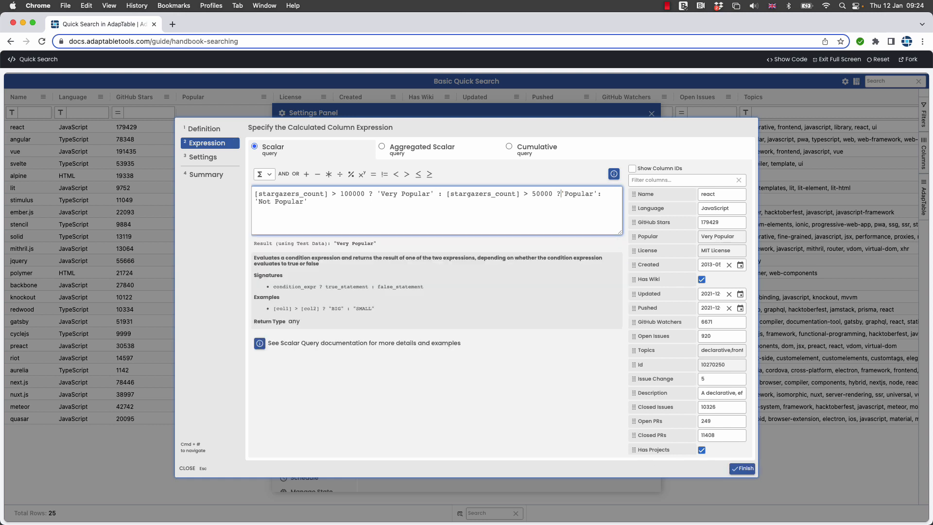
left_click(514, 194)
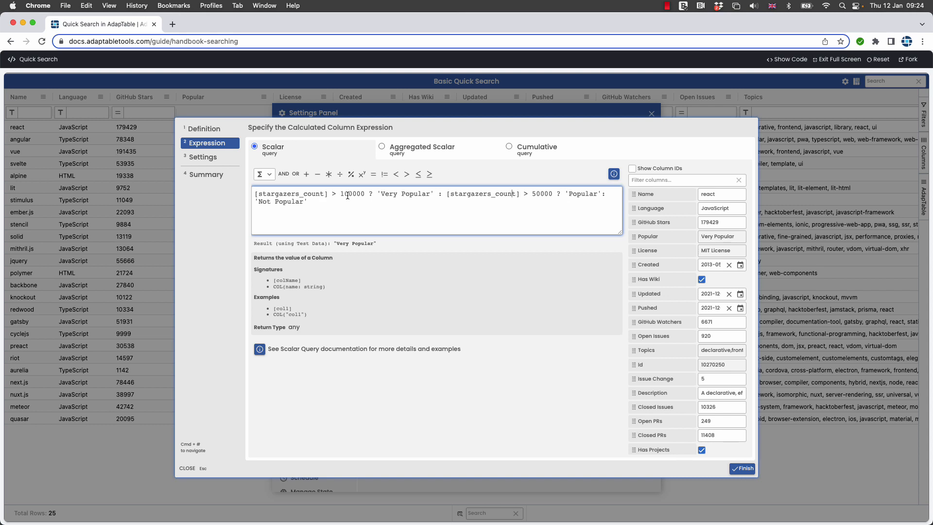
left_click(444, 195)
left_click(740, 469)
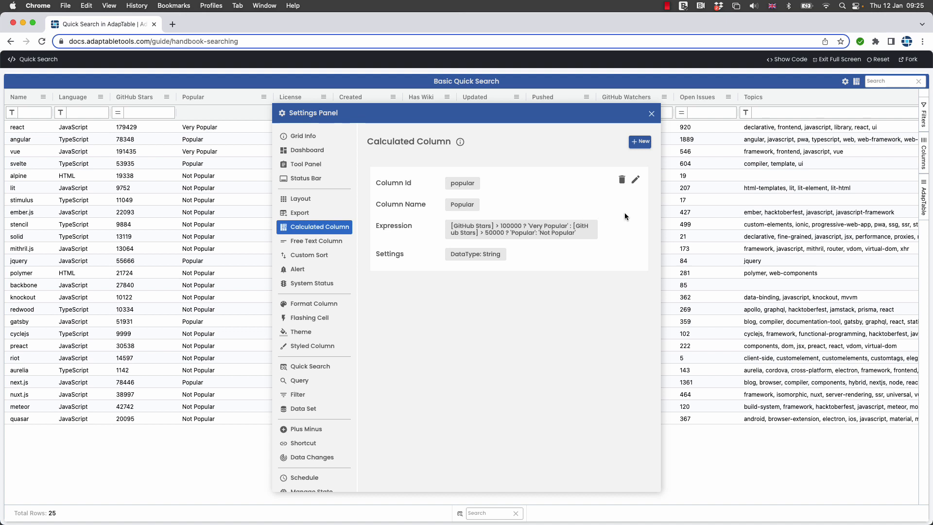
Reopen the Popular column's expression, clear it, and insert the CASE function template in its place
left_click(635, 181)
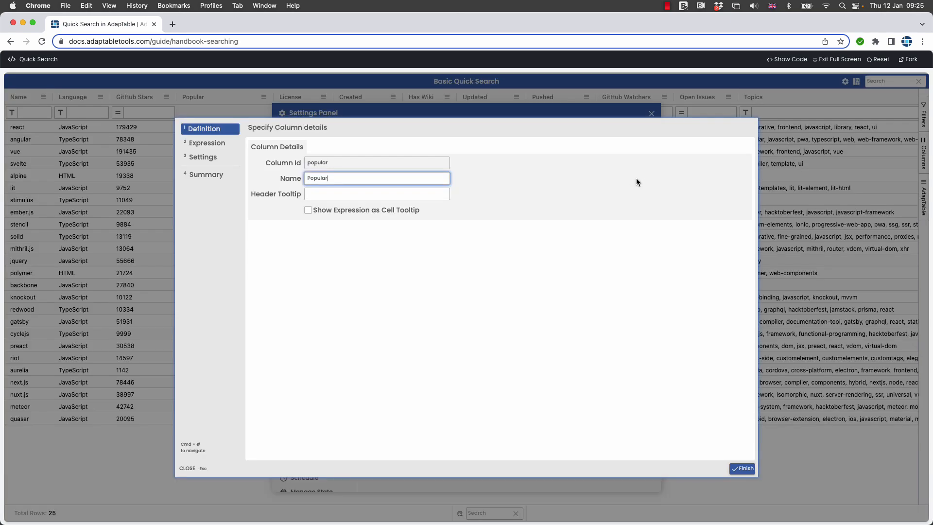
left_click(207, 143)
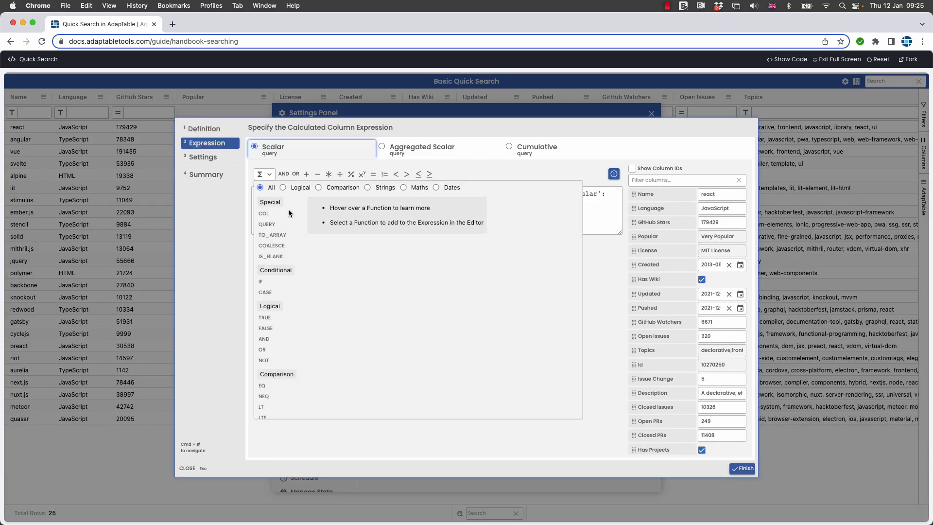
left_click_drag(316, 201, 229, 199)
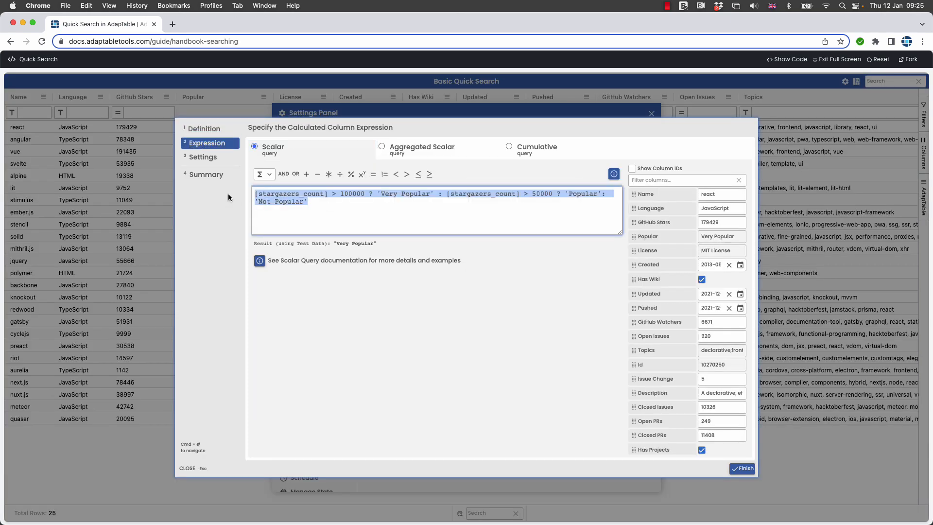
key("BackSpace")
left_click(269, 175)
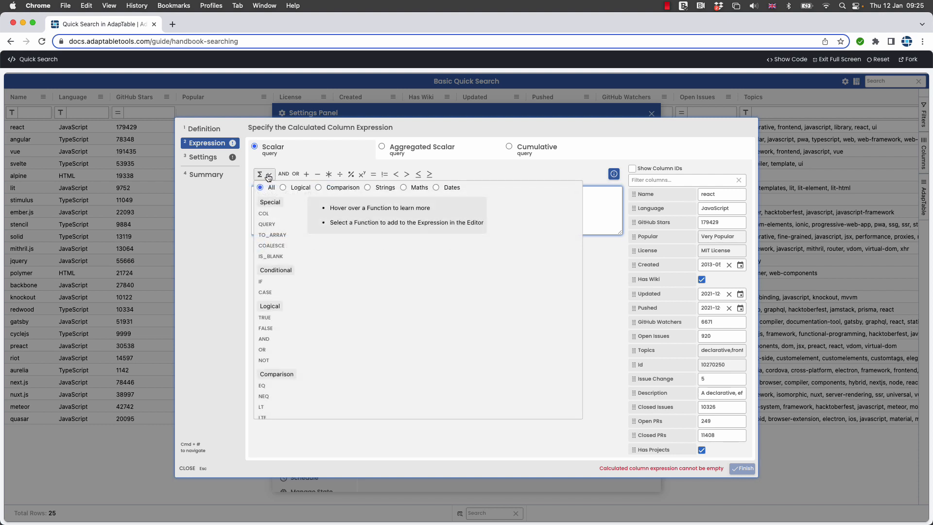
mouse_move(264, 293)
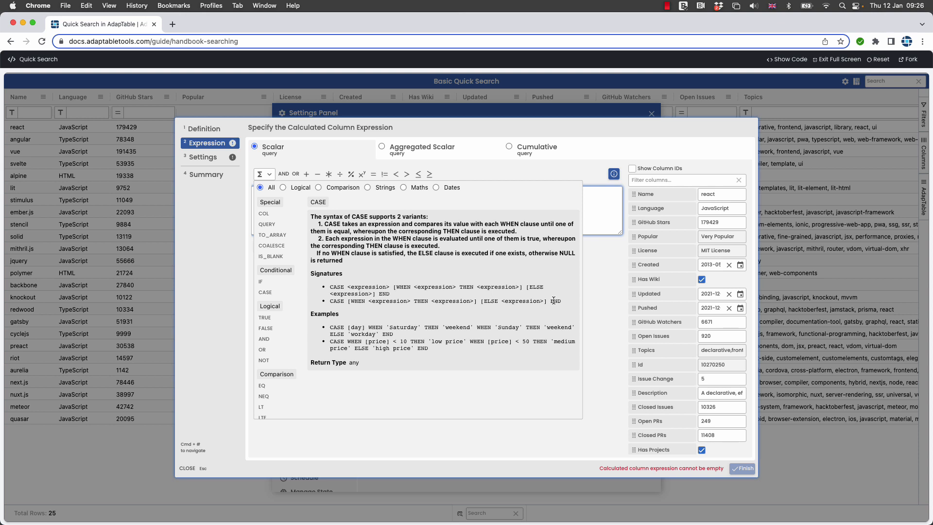
left_click(265, 293)
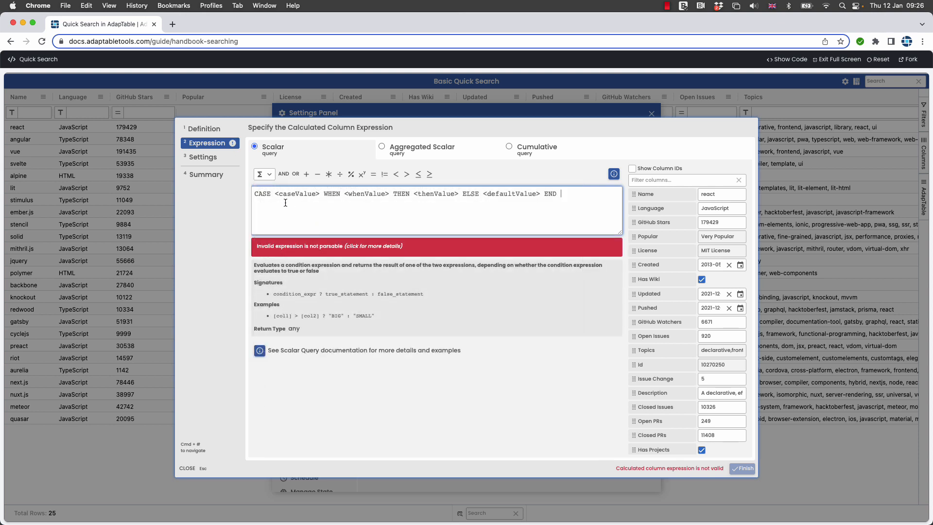
Remove the <caseValue> placeholder so the expression begins with CASE WHEN
left_click(276, 195)
key("shift+Right")
key("shift+Right")
key("shift+Right")
key("shift+Right")
key("shift+Right")
key("shift+Right")
key("shift+Right")
key("shift+Right")
key("shift+Right")
key("shift+Right")
key("shift+Right")
key("shift+Right")
key("BackSpace")
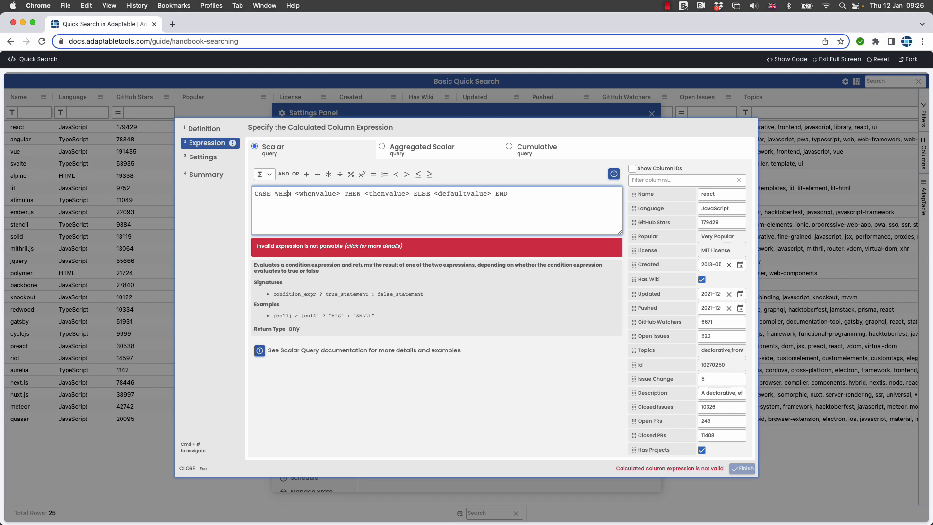
Replace the <whenValue> placeholder with the condition [stargazers_count] > 100000, using the GitHub Stars column
key("shift+Right")
key("shift+Right")
key("shift+Right")
key("shift+Right")
key("shift+Right")
key("shift+Right")
key("shift+Right")
key("shift+Right")
key("shift+Right")
key("shift+Right")
key("shift+Right")
key("BackSpace")
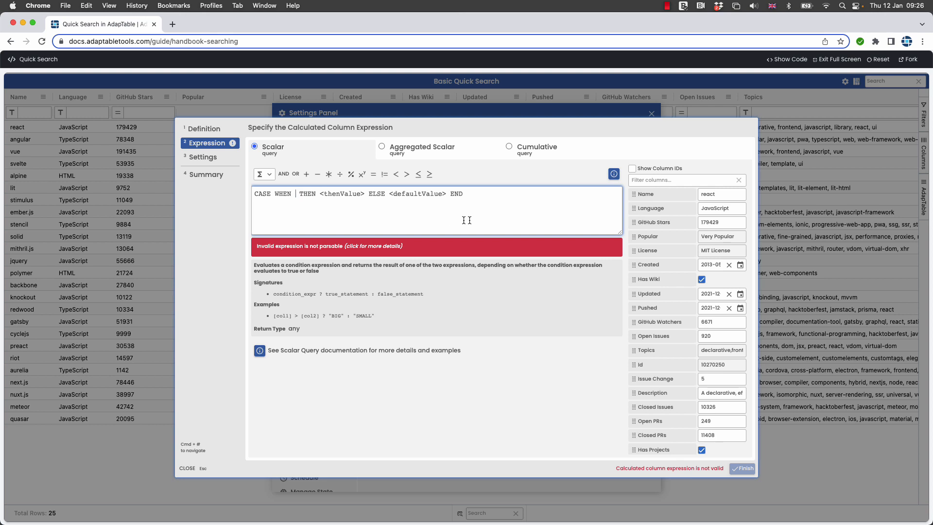
left_click(665, 223)
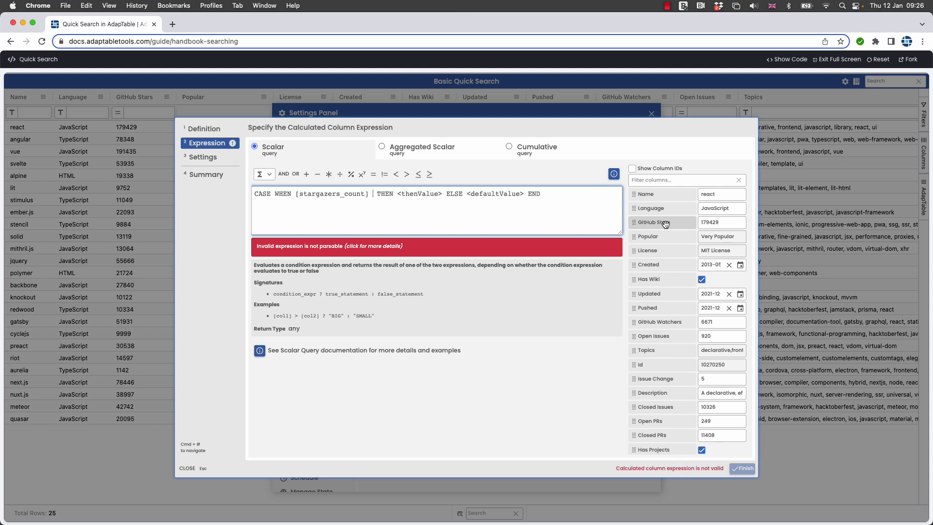
type(">")
type(" 100")
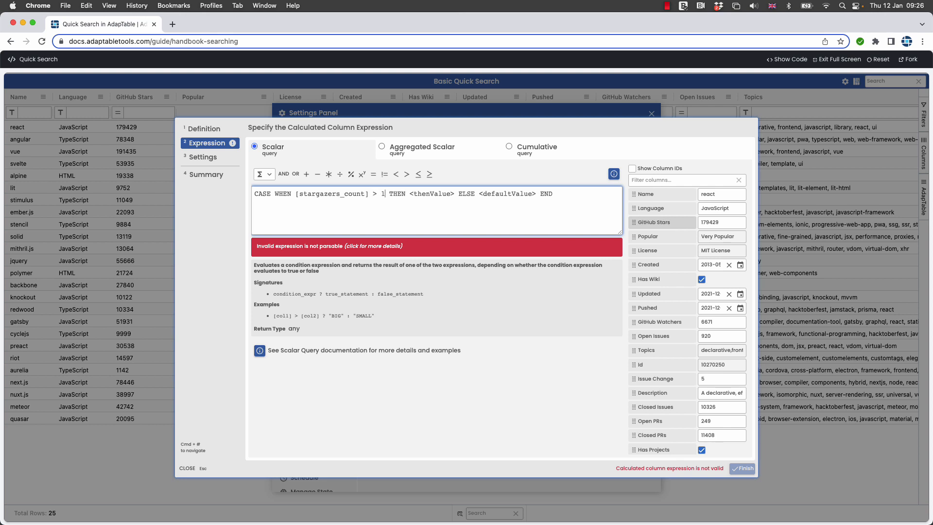
type("000")
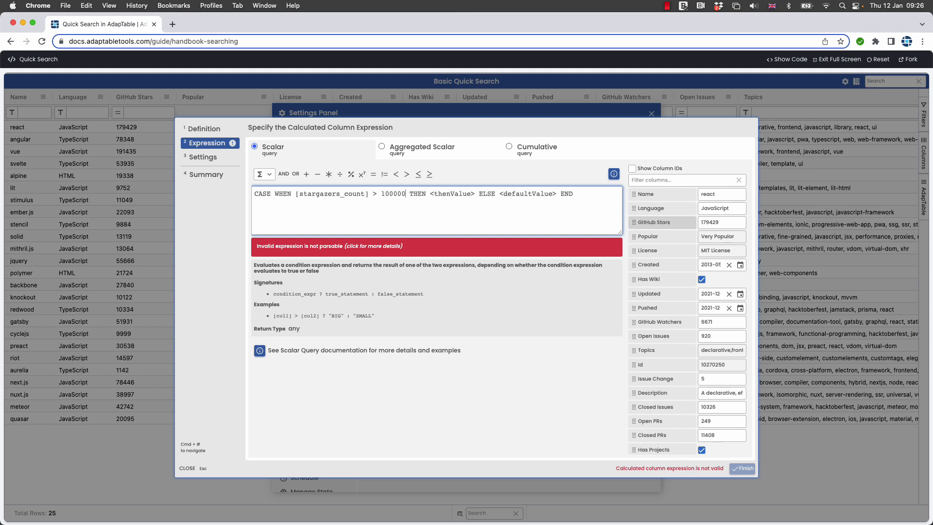
Replace the <thenValue> placeholder with 'Very Popular, leaving out the closing quote
left_click_drag(429, 193, 478, 194)
key("BackSpace")
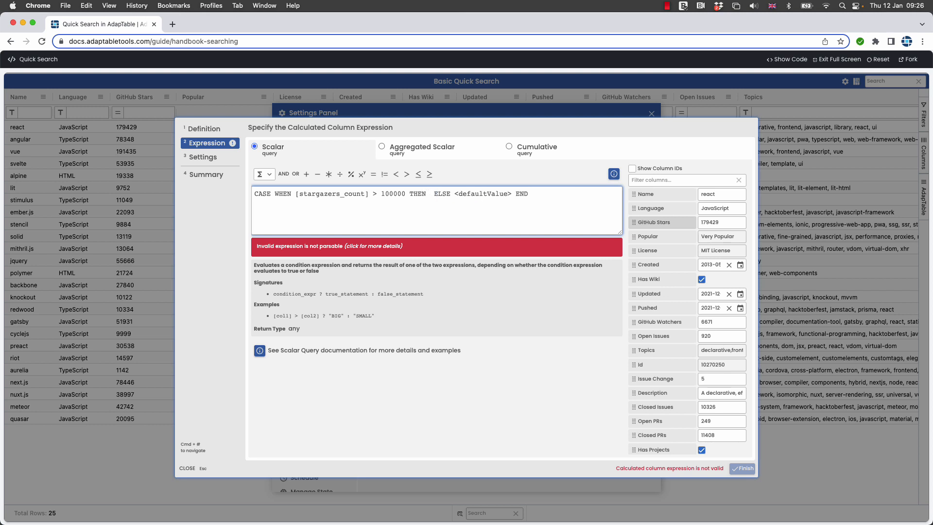
type("'Very Pop")
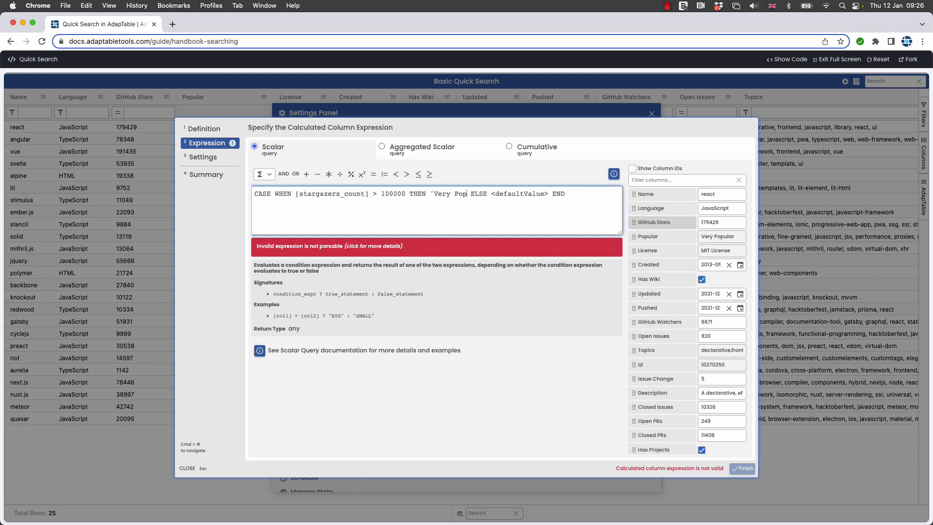
type("ular")
Copy the WHEN [stargazers_count] > 100000 THEN 'Very Popular clause and paste it as a second clause before ELSE
key("shift+Left")
key("shift+Left")
key("shift+Left")
key("shift+Left")
key("shift+Left")
key("shift+Left")
key("shift+Left")
key("shift+Left")
key("shift+Left")
key("shift+Left")
key("shift+Left")
key("shift+Left")
key("shift+Left")
key("shift+Left")
key("shift+Left")
key("shift+Left")
key("shift+Left")
key("shift+Left")
key("shift+Left")
key("shift+Left")
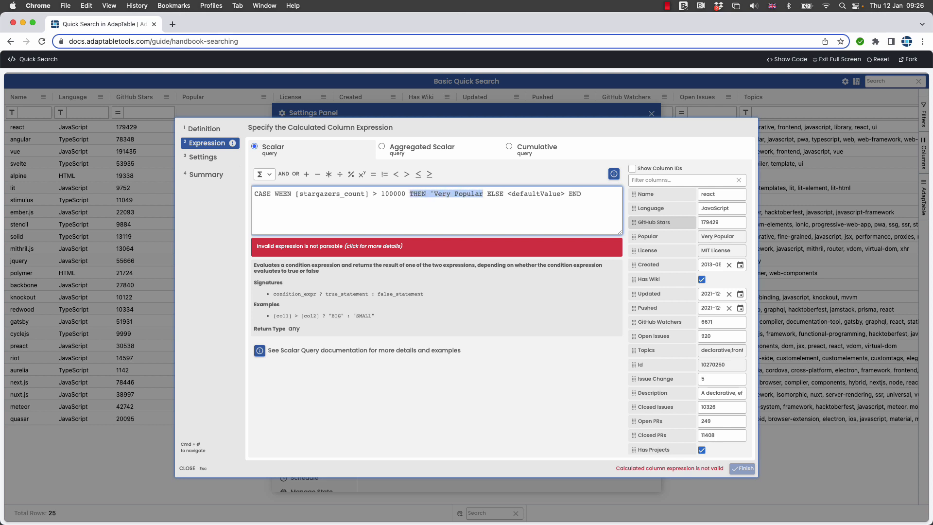
key("shift+Left")
key("shift+Left")
key("shift+Left")
key("shift+Left")
key("shift+Left")
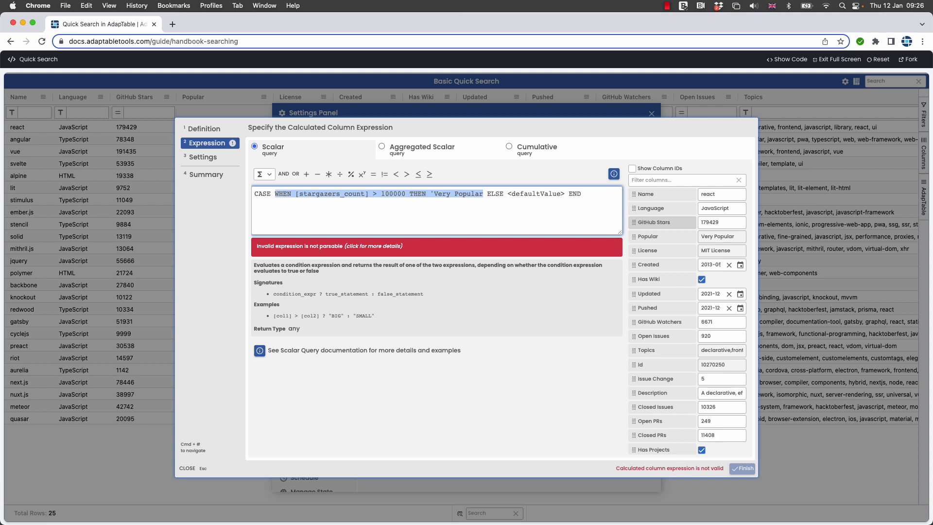
key("super+c")
key("Right")
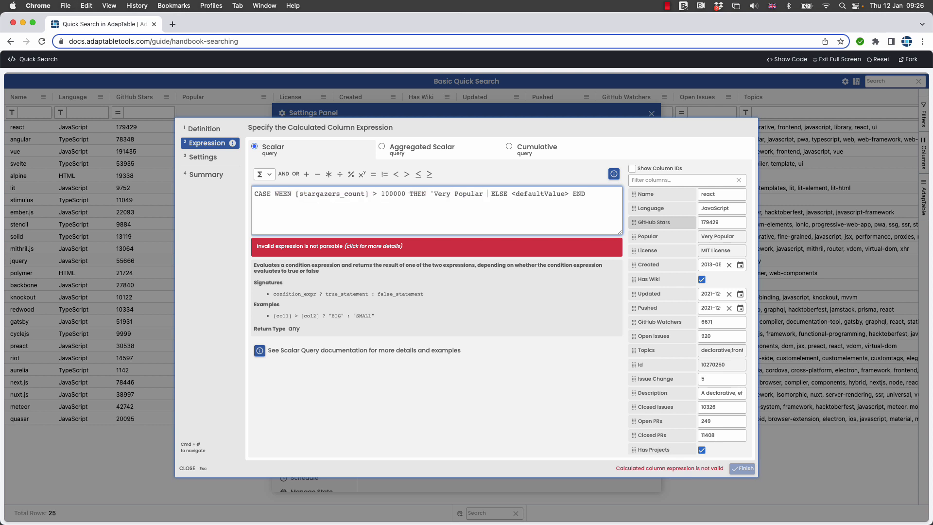
key("super+v")
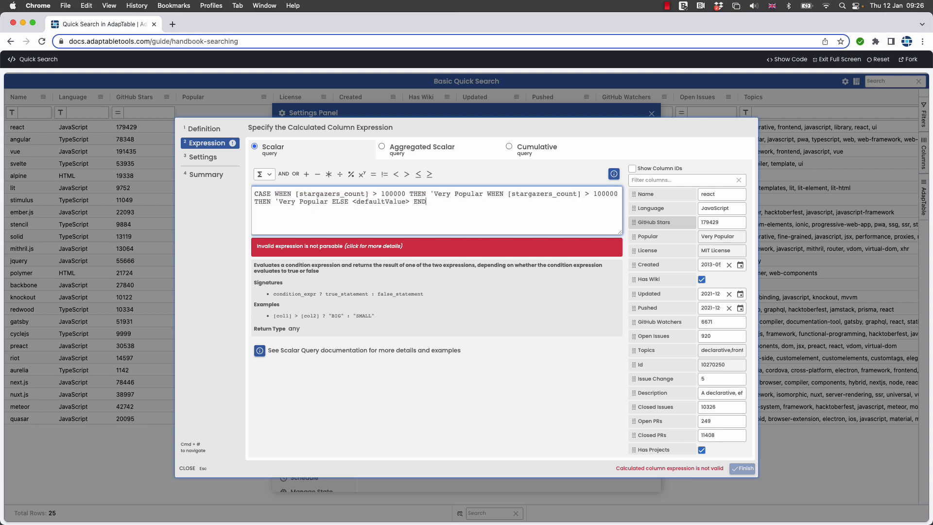
Change the second WHEN clause's threshold to 50000 and its result to 'Popular
left_click(596, 193)
key("BackSpace")
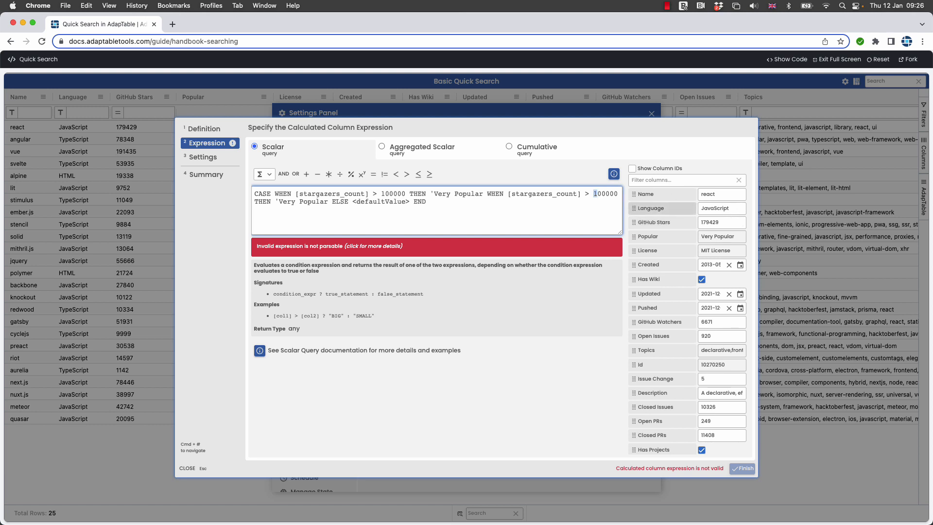
key("Delete")
type("5")
left_click_drag(278, 201, 300, 201)
key("BackSpace")
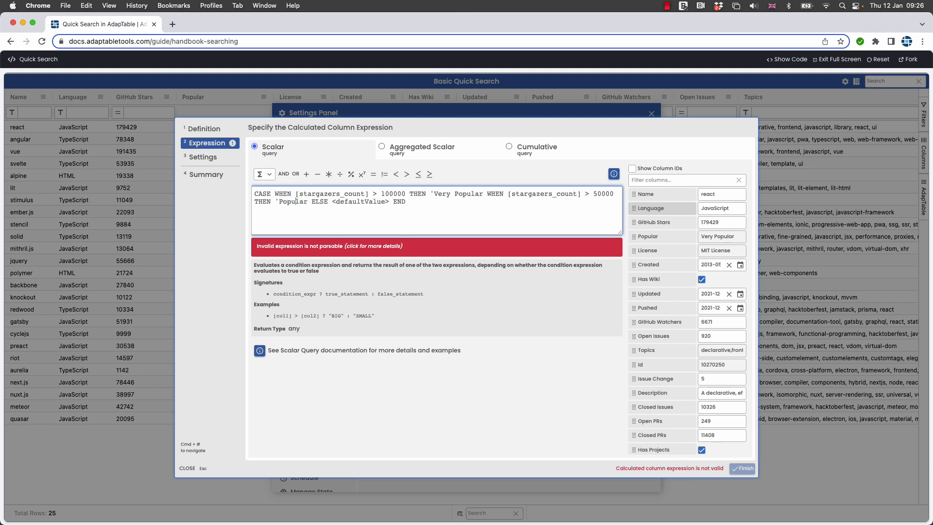
Paste the copied WHEN clause once more before ELSE and set its threshold to 20000
key("super+v")
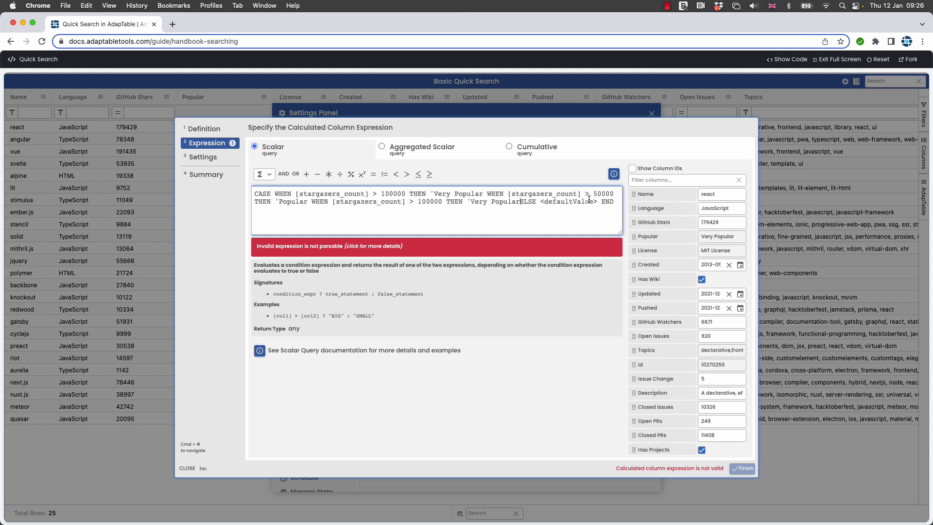
key("Left")
key("Left")
key("Left")
key("Left")
key("Left")
key("Left")
key("Left")
key("Left")
key("Left")
key("Left")
key("Left")
key("Left")
key("Left")
key("Left")
key("Left")
key("Left")
key("Left")
key("Left")
key("Left")
key("Left")
key("shift+Right")
key("shift+Right")
type("2")
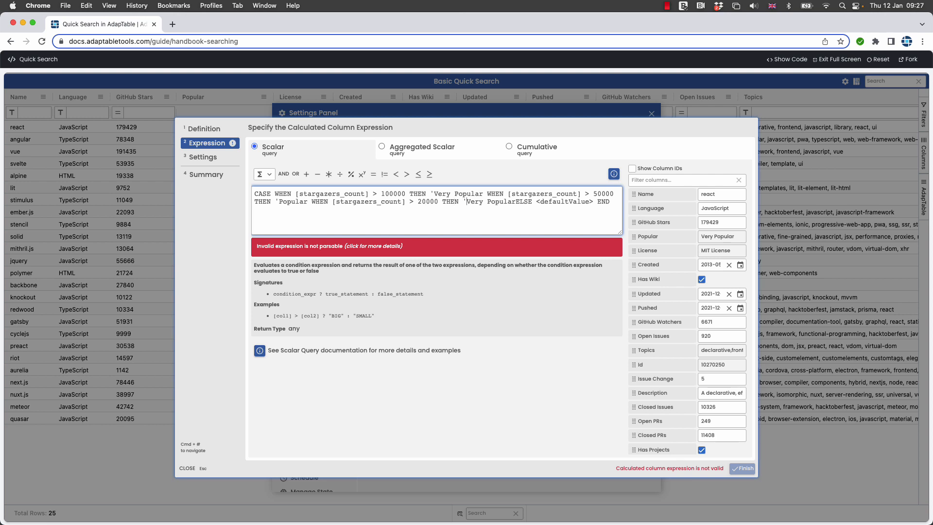
Change the third clause's result to 'Not Popular' and add the closing quote to 'Popular' in the second clause
key("shift+Right")
key("shift+Right")
key("shift+Right")
key("shift+Right")
type("Not")
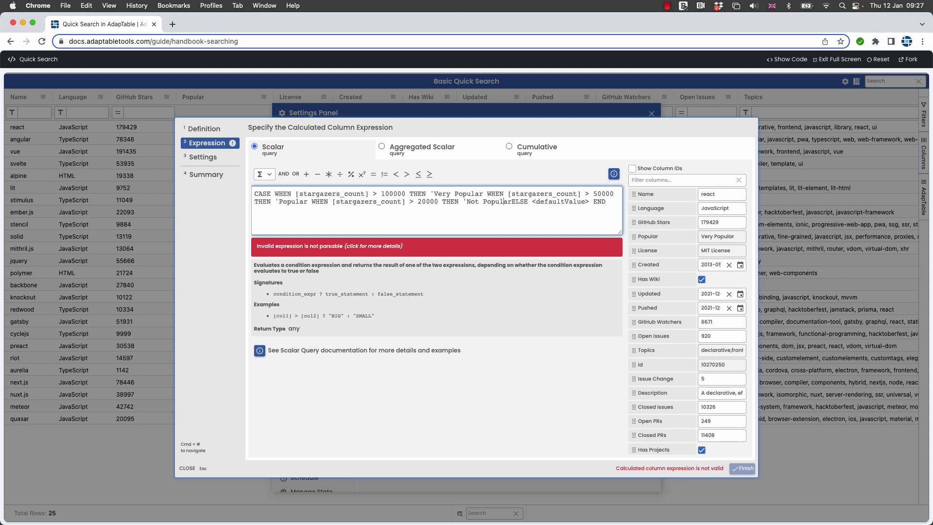
type("' ")
type("'")
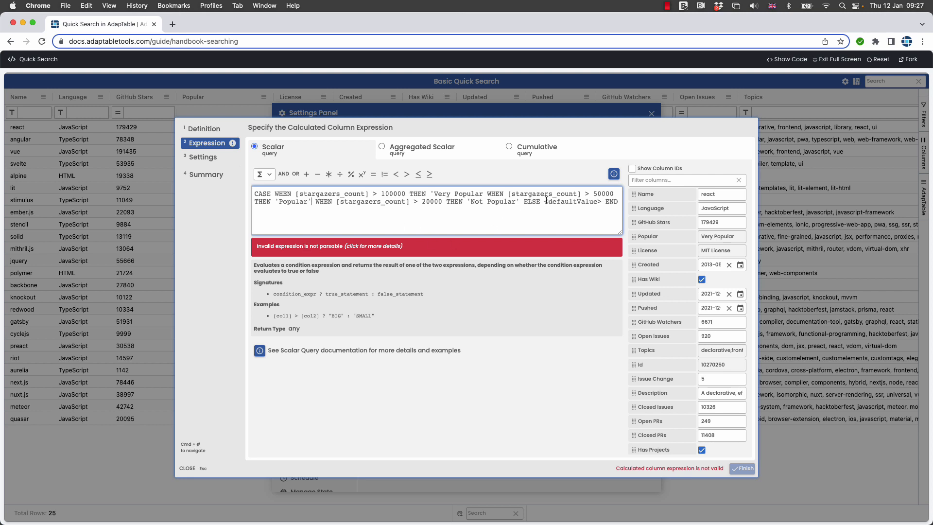
Replace the <defaultValue> placeholder after ELSE with 'Unpopular'
left_click_drag(545, 201, 601, 201)
key("BackSpace")
type("'Unpopular'")
Check the parse error details, add the closing quote after 'Very Popular, and save the calculated column
left_click(320, 247)
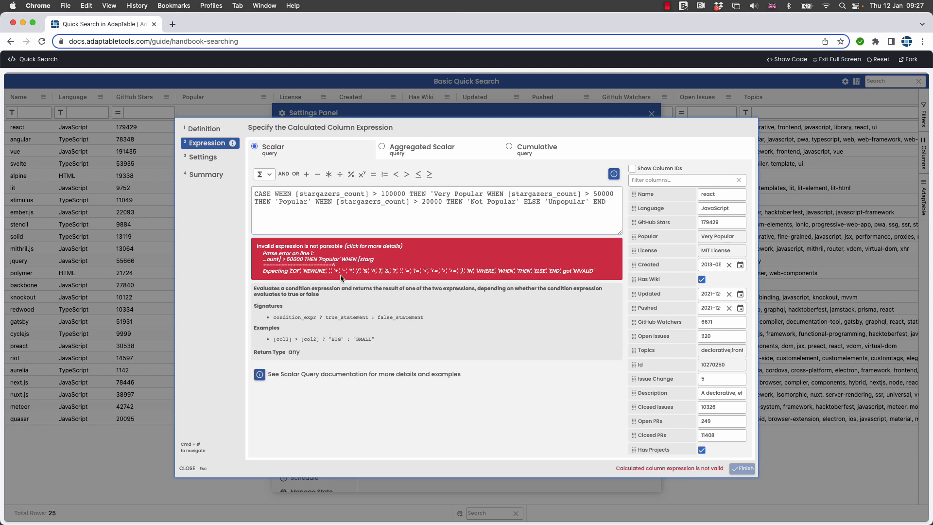
left_click(483, 192)
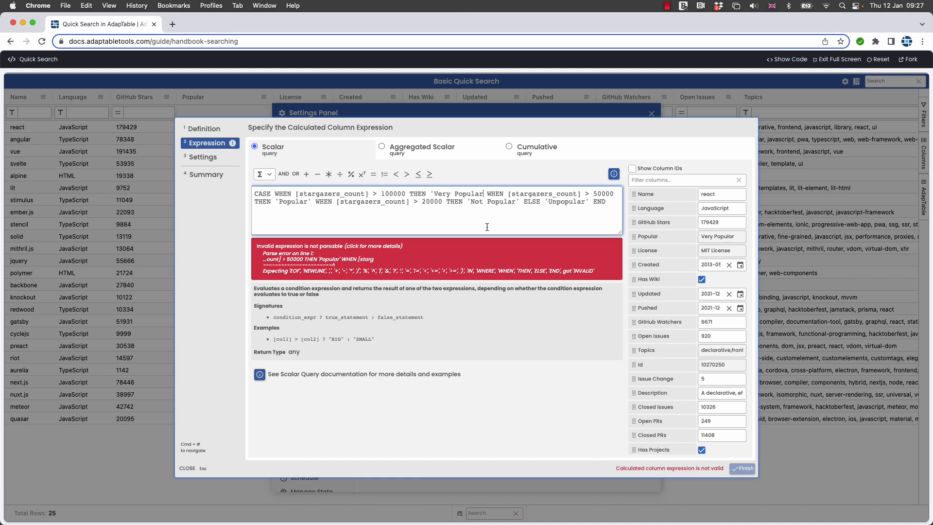
type("'")
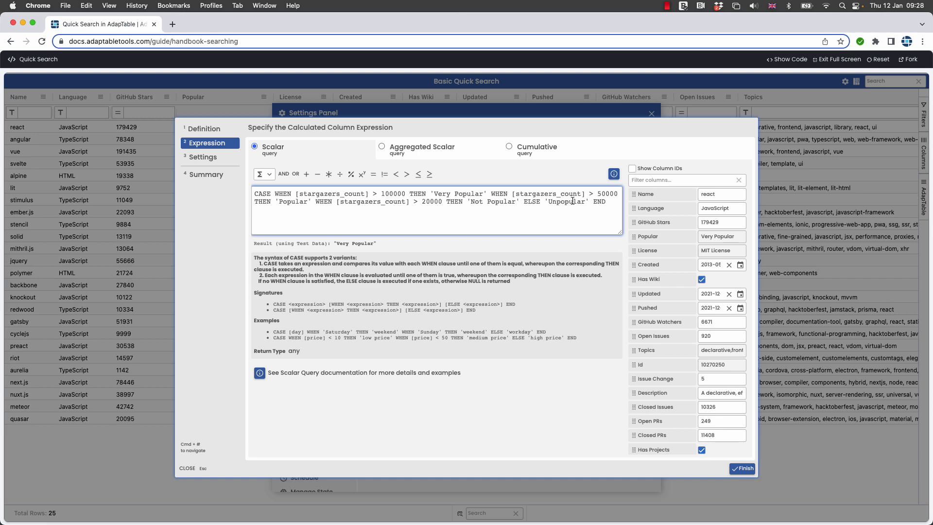
left_click(742, 469)
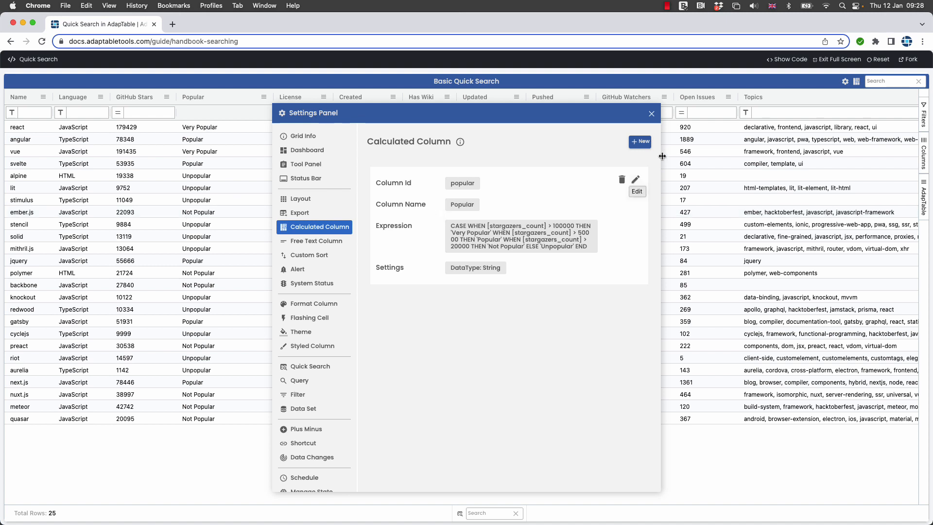
Start a new calculated column with the ID extensions and insert the CASE function template as its expression
left_click(642, 144)
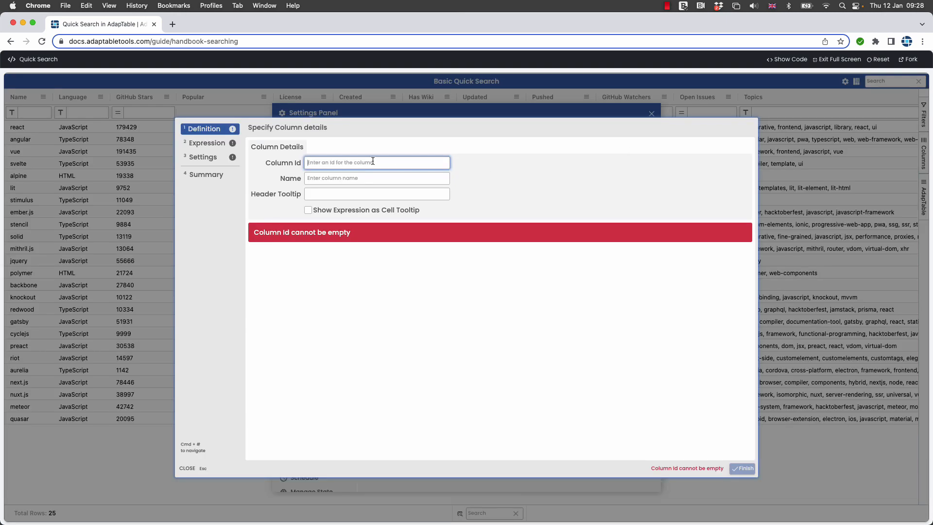
type("extensions")
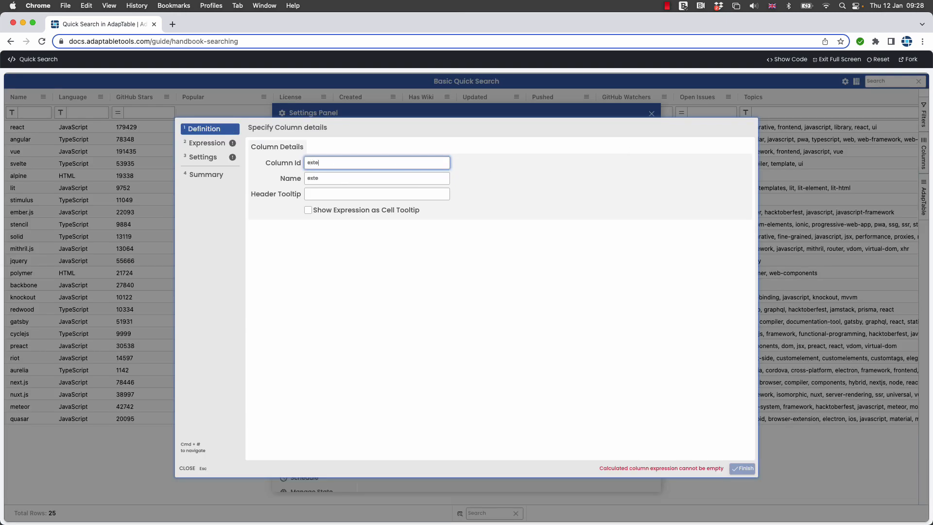
left_click(206, 143)
left_click(260, 174)
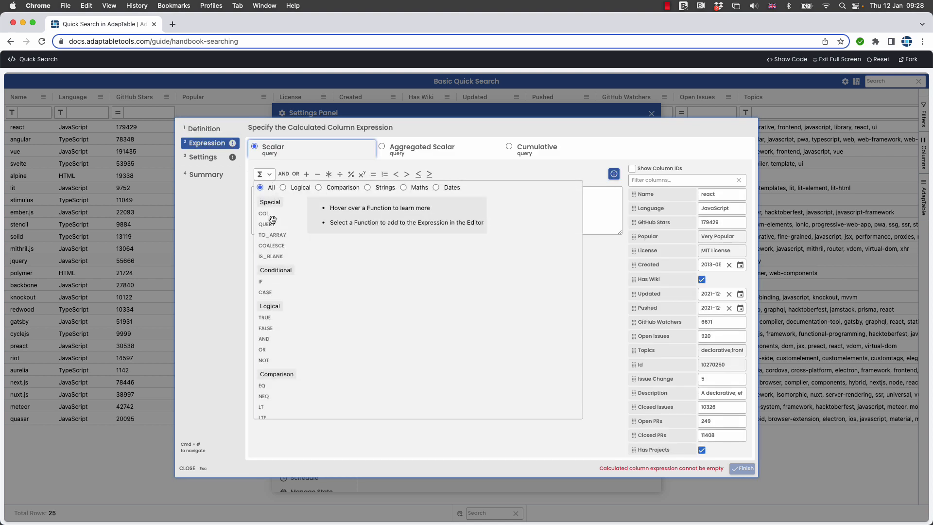
left_click(269, 291)
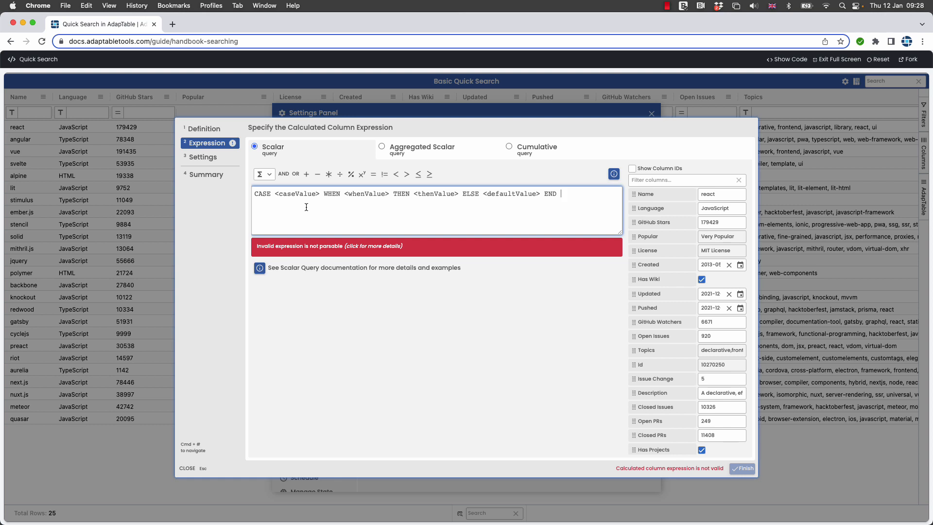
Replace the <caseValue> placeholder with the Language column so the expression begins with CASE [language]
left_click(288, 193)
key("shift+Right")
key("shift+Right")
key("shift+Right")
key("shift+Right")
key("shift+Right")
key("shift+Right")
key("shift+Right")
key("shift+Right")
key("shift+Right")
key("shift+Right")
key("shift+Right")
key("BackSpace")
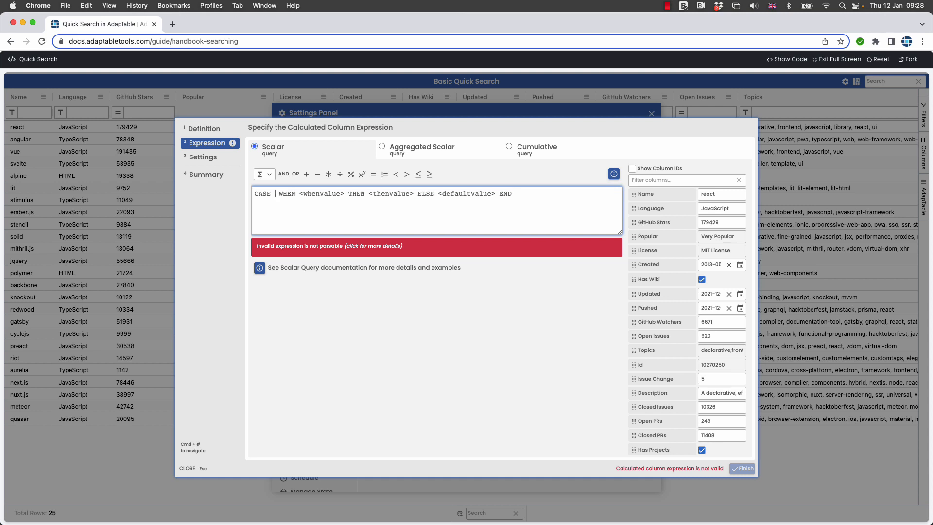
left_click_drag(633, 213, 402, 193)
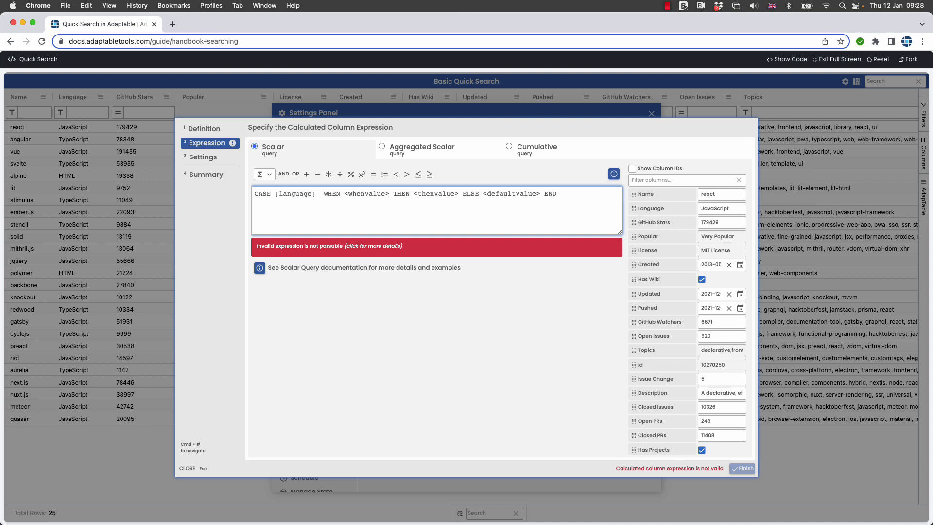
Replace the <whenValue> placeholder with 'JavaScript'
key("shift+Right")
key("shift+Right")
key("shift+Right")
key("shift+Right")
key("shift+Right")
key("shift+Right")
key("shift+Right")
key("shift+Right")
key("shift+Right")
key("shift+Right")
key("shift+Right")
key("shift+Right")
key("shift+Left")
key("BackSpace")
type("'")
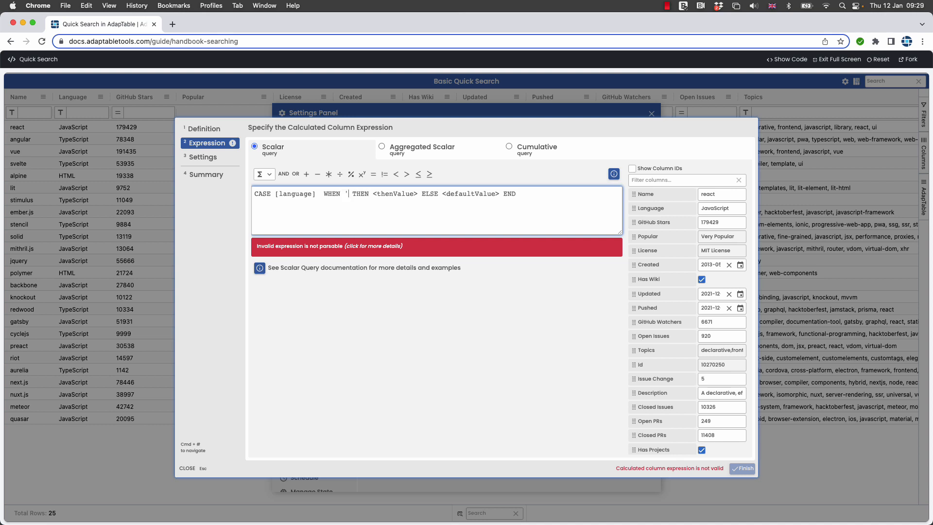
type("Javas")
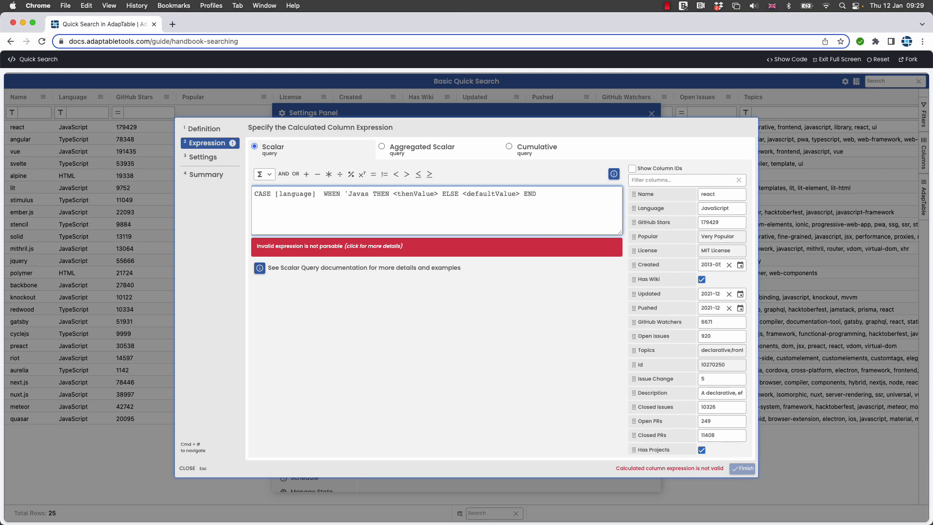
type("cript'")
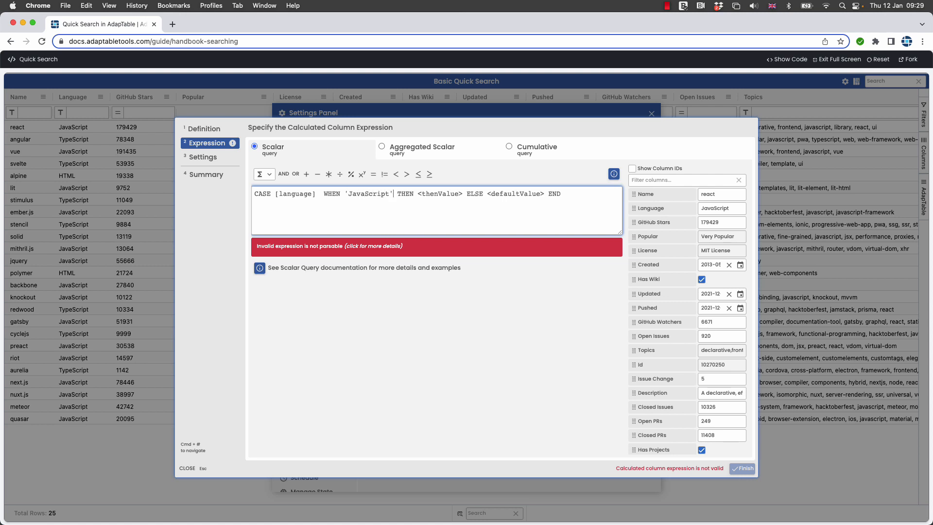
Replace the <thenValue> placeholder with '.js' as the result for JavaScript
left_click_drag(417, 194, 463, 193)
key("BackSpace")
type("'")
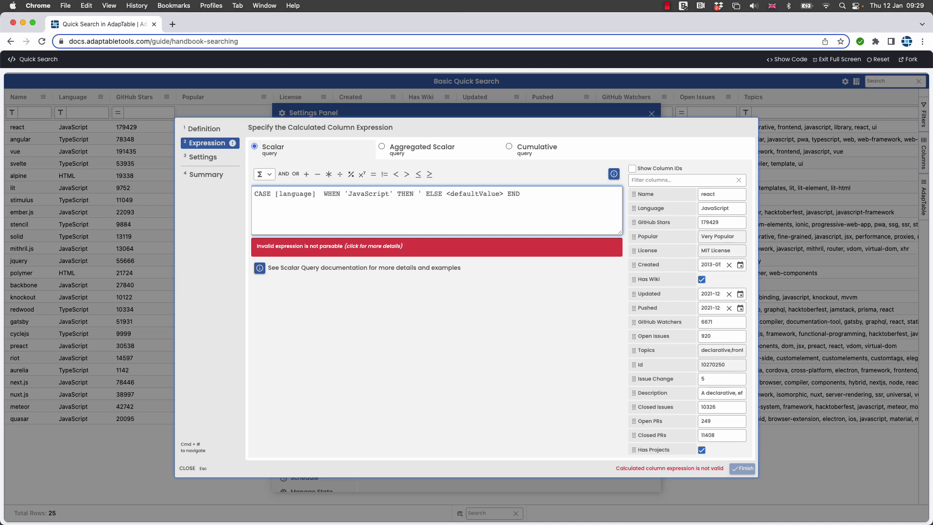
type(".js'")
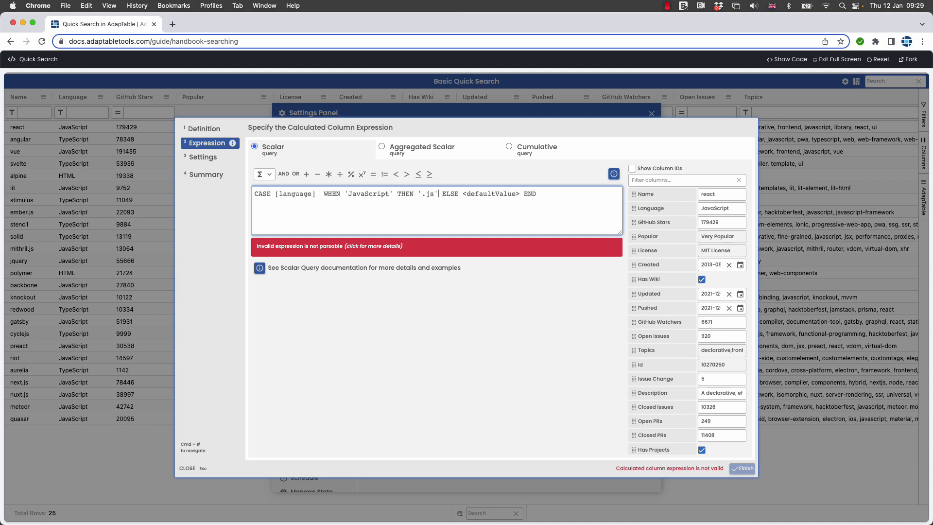
Copy the WHEN 'JavaScript' THEN '.js' clause and paste it as a second clause before ELSE
key("shift+Left")
key("shift+Left")
key("shift+Left")
key("shift+Left")
key("shift+Left")
key("shift+Left")
key("shift+Left")
key("shift+Left")
key("shift+Left")
key("shift+Left")
key("shift+Left")
key("shift+Left")
key("shift+Left")
key("shift+Left")
key("shift+Left")
key("shift+Left")
key("shift+Left")
key("shift+Left")
key("shift+Left")
key("shift+Left")
key("shift+Left")
key("shift+Left")
key("shift+Left")
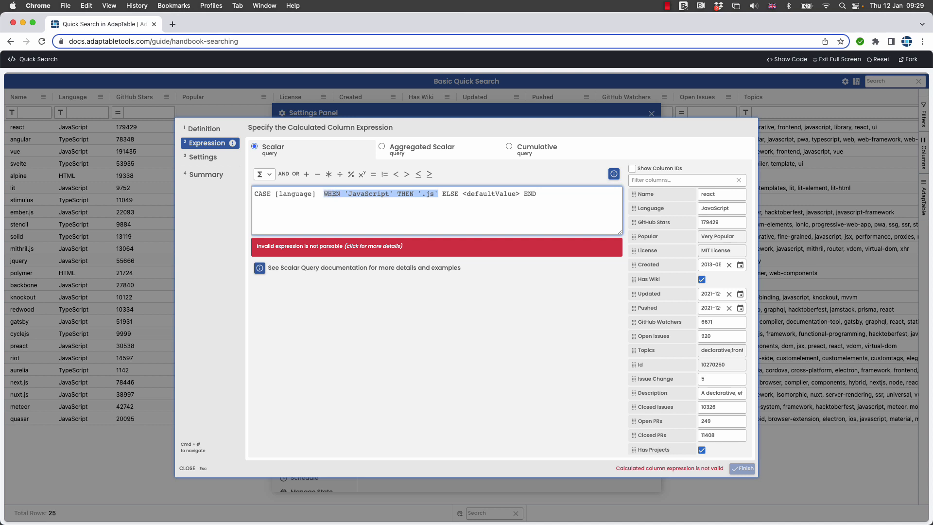
key("cmd+c")
key("Right")
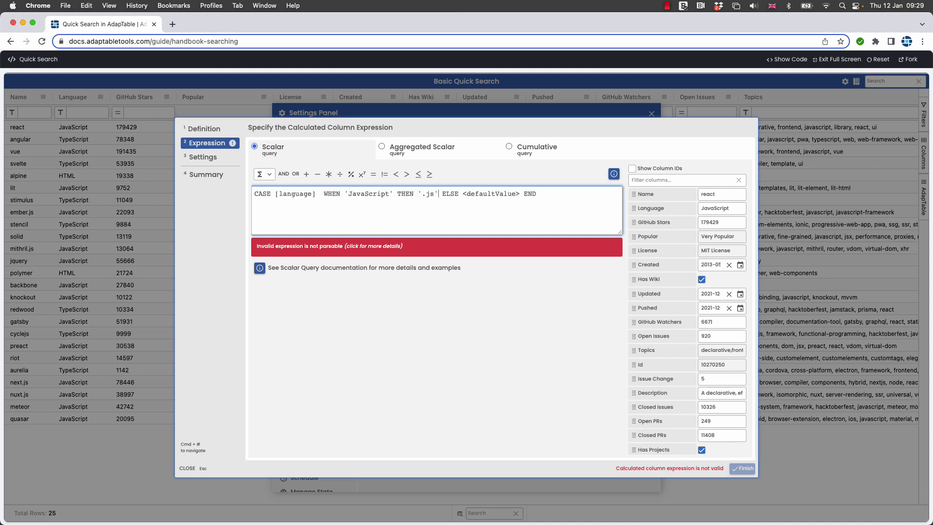
key("cmd+v")
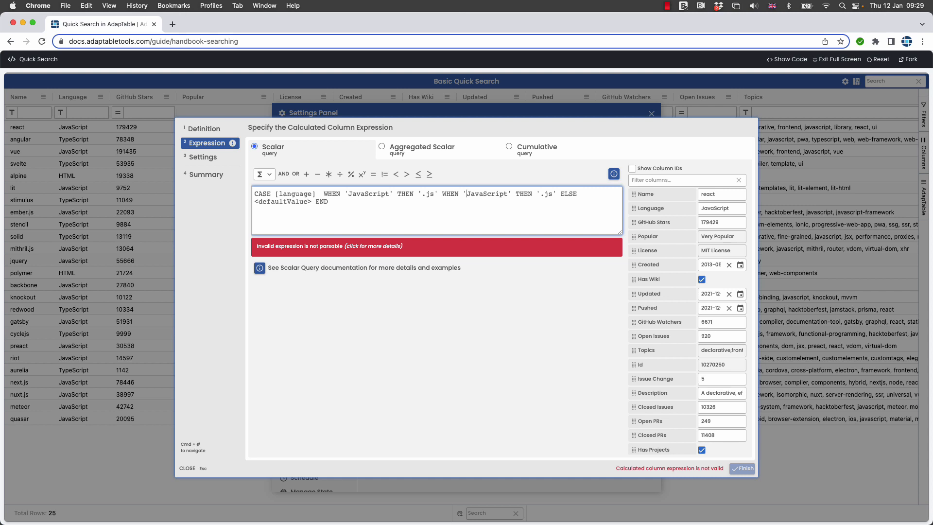
Change the second WHEN clause to match 'TypeScript' and return '.ts'
key("shift+Right")
key("shift+Right")
key("shift+Right")
key("shift+Right")
type("Type")
left_click(548, 194)
key("BackSpace")
type("t")
Replace the <defaultValue> placeholder with 'other' and save the extensions calculated column
key("shift+Right")
key("shift+Right")
key("shift+Right")
key("shift+Right")
key("shift+Right")
key("shift+Right")
key("shift+Right")
key("shift+Right")
key("shift+Right")
key("shift+Right")
key("shift+Right")
key("shift+Right")
key("shift+Right")
key("shift+Right")
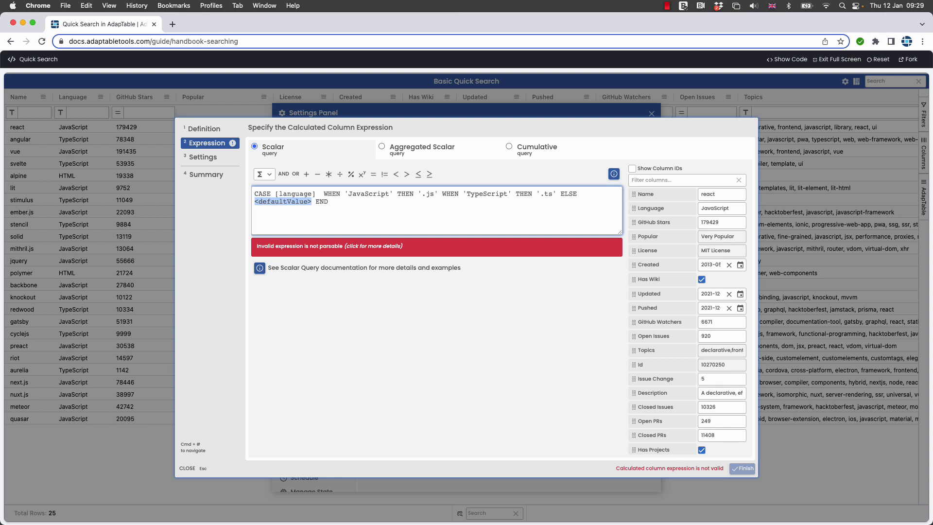
key("BackSpace")
type("'other'")
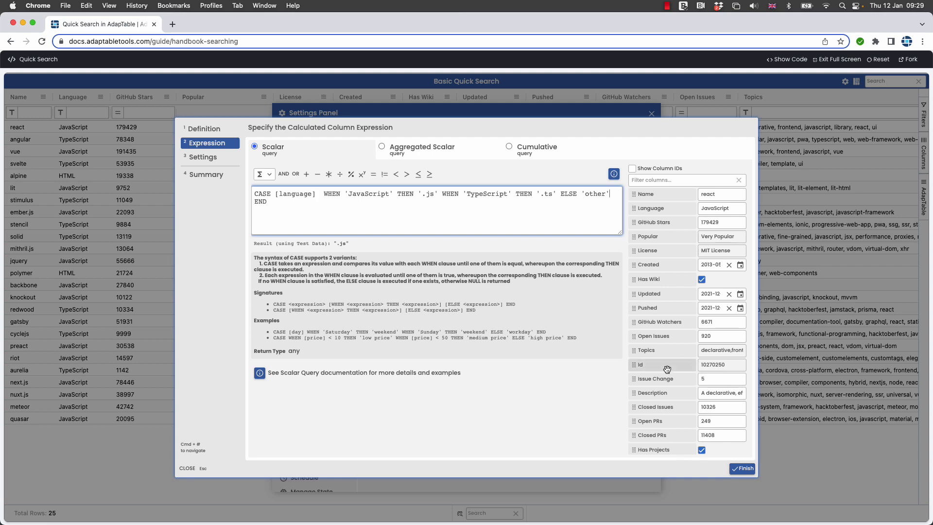
left_click(741, 469)
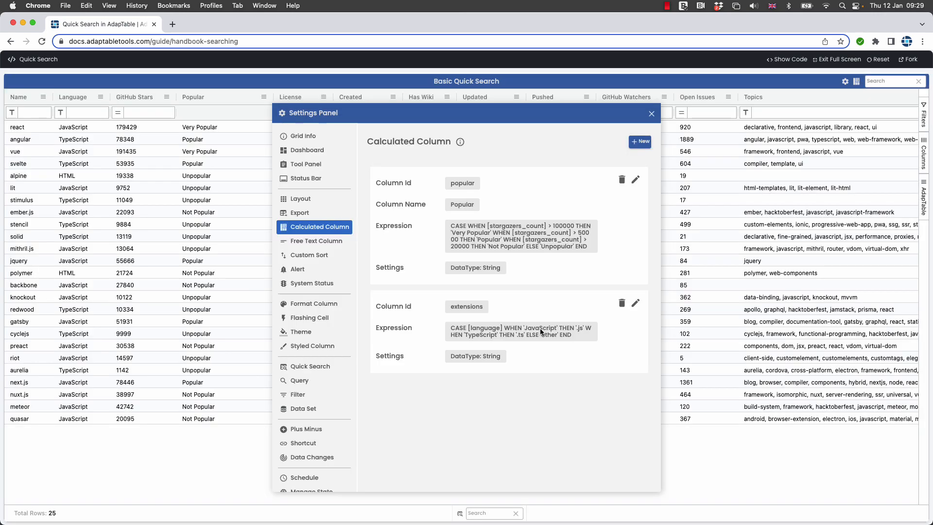
Edit the Demo Layout to include the extensions column, placed directly after Language, and save the layout
left_click(300, 200)
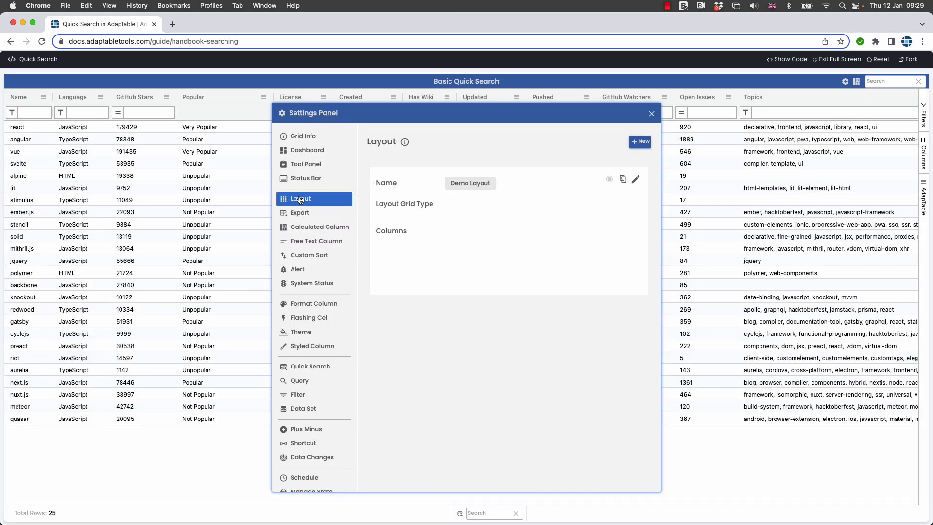
left_click(634, 183)
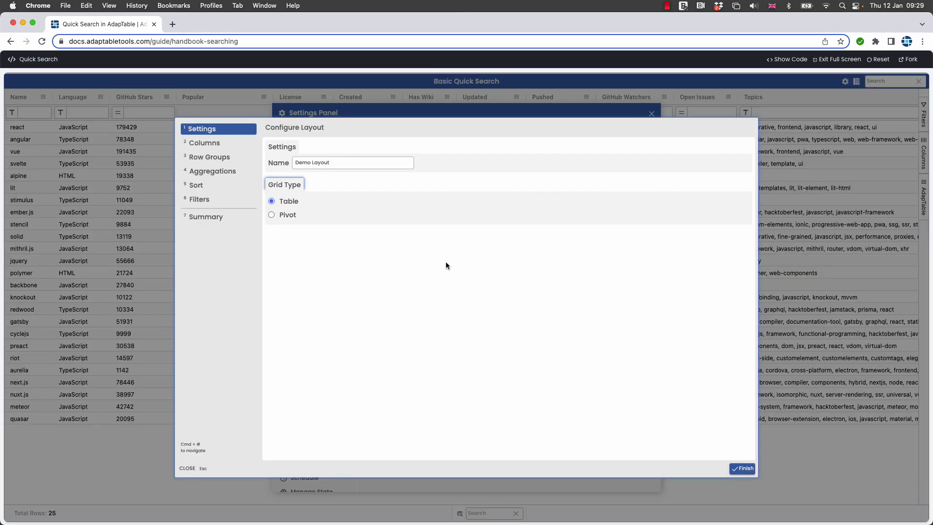
left_click(216, 148)
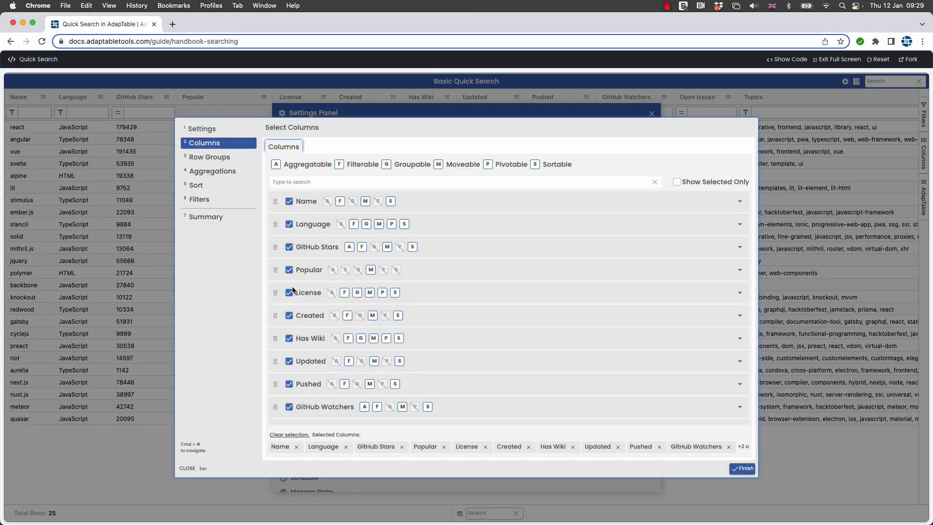
scroll(291, 291, "down", 5)
left_click(290, 417)
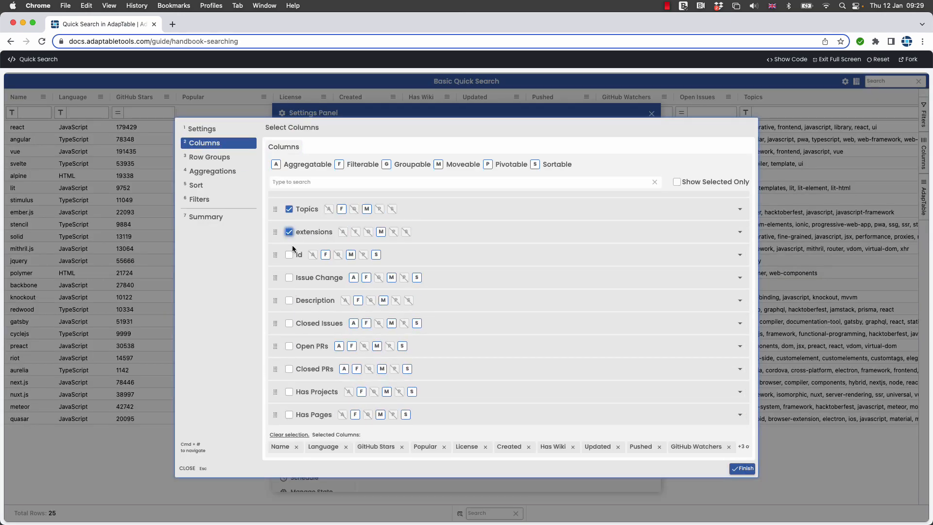
mouse_move(275, 231)
left_mouse_down()
mouse_move(274, 190)
mouse_move(277, 243)
left_mouse_up()
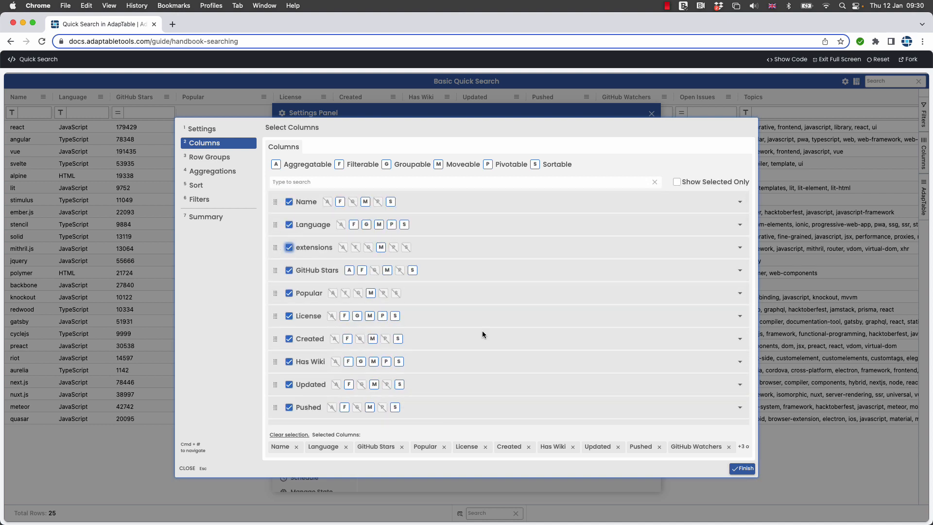
left_click(742, 468)
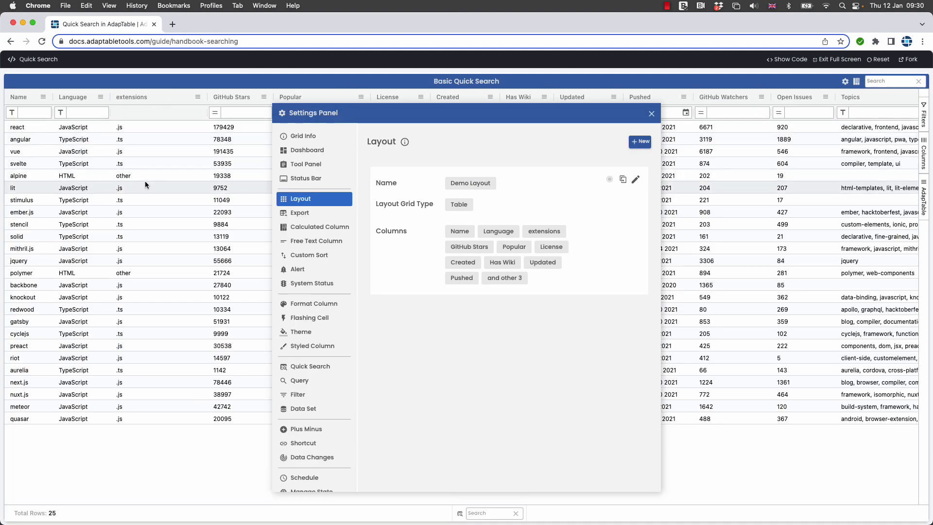
Open the list of calculated column definitions again
left_click(316, 227)
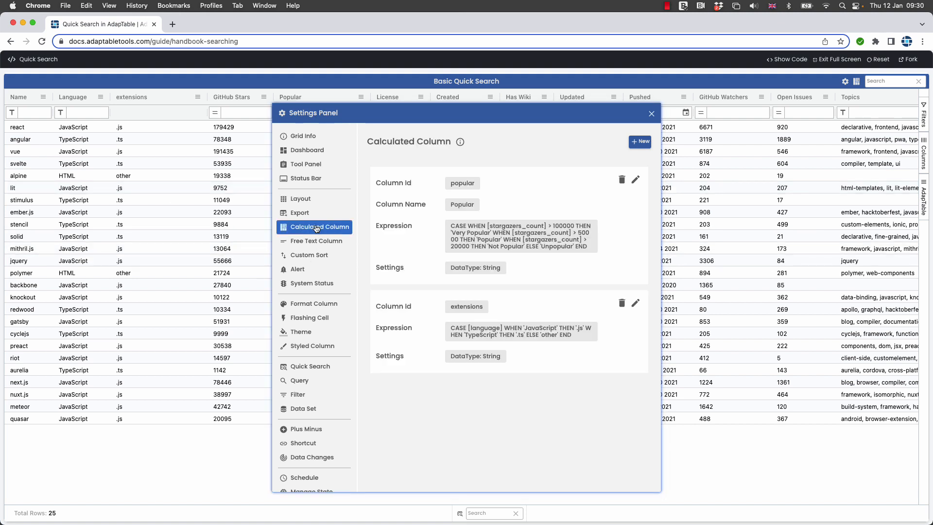